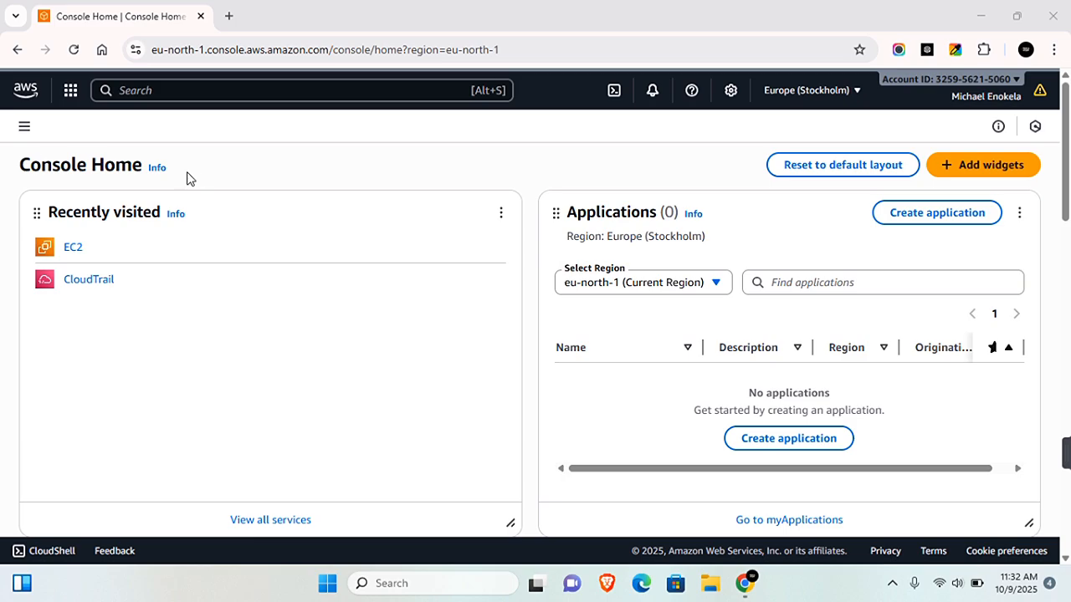
View the All services page, which groups the AWS services by category
click(23, 127)
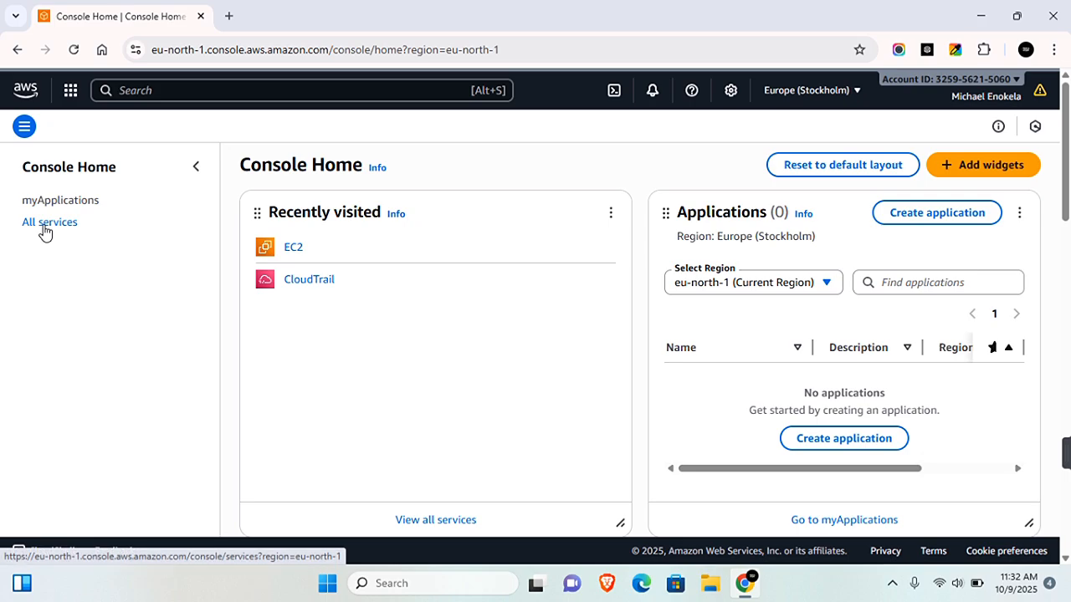
click(44, 223)
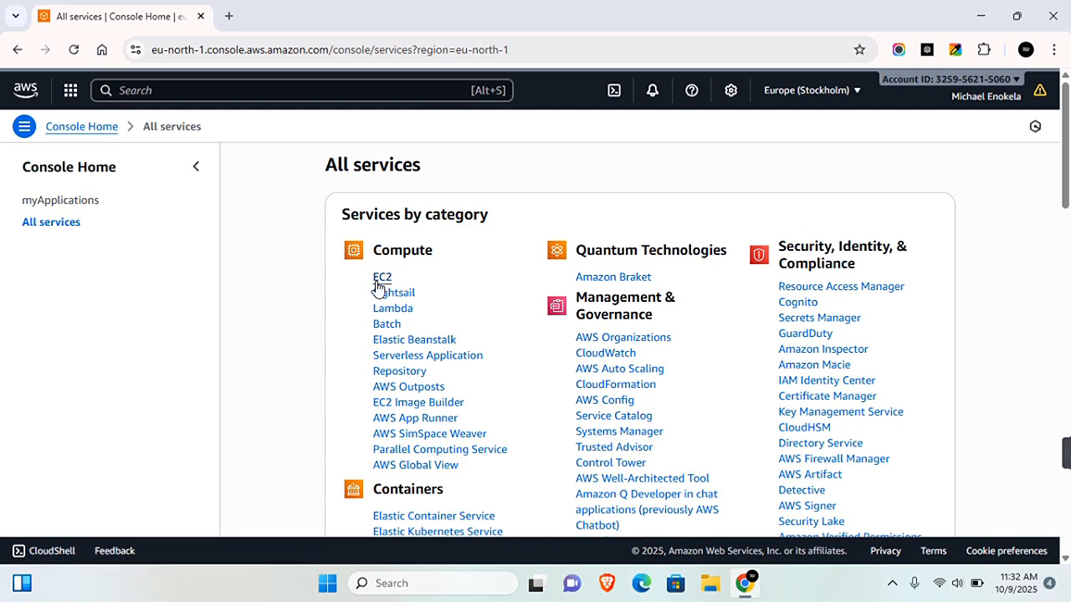
click(16, 134)
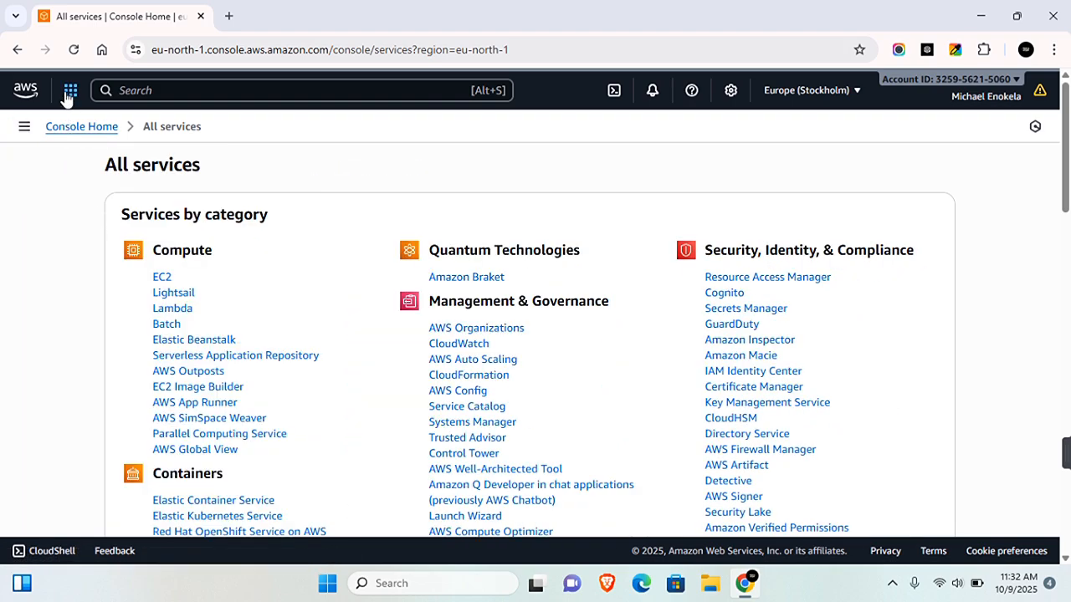
Open the EC2 service from the alphabetical list of all services
click(71, 93)
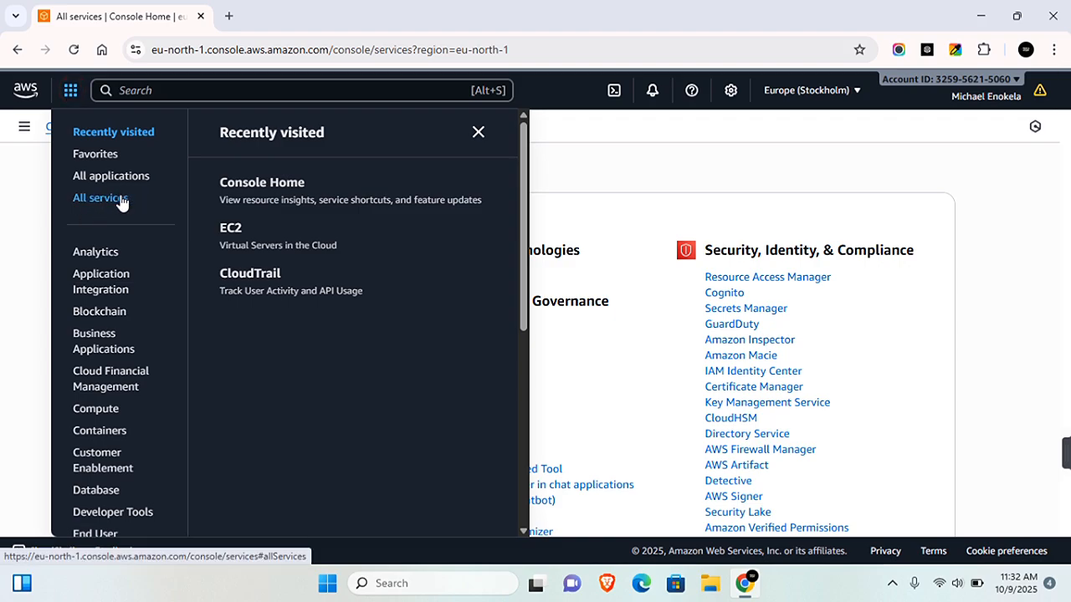
click(95, 201)
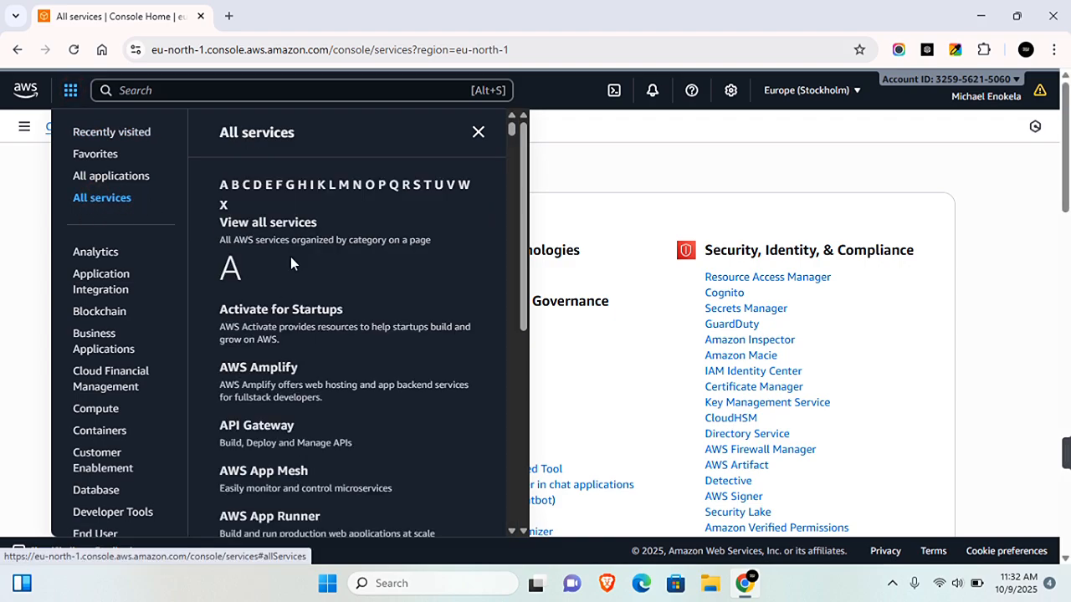
scroll(333, 304, down, 15)
scroll(333, 304, down, 7)
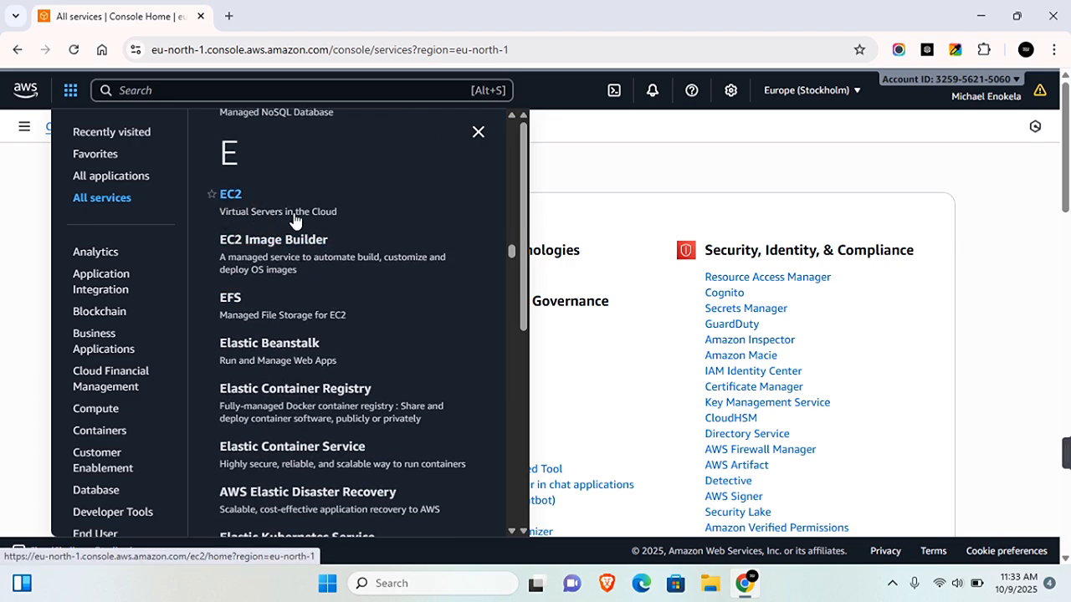
click(228, 197)
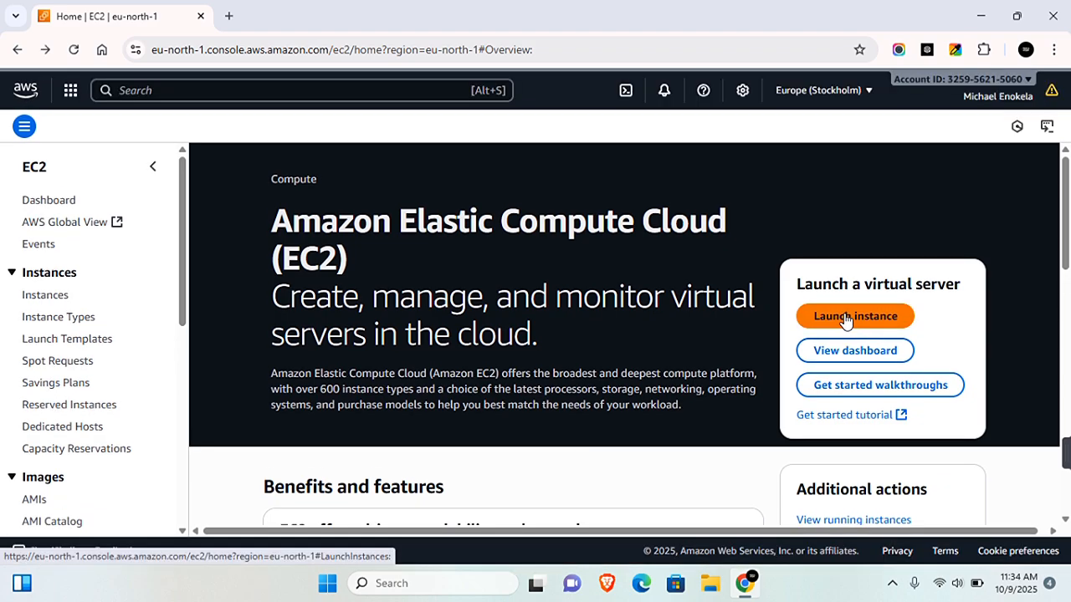
Start launching a new EC2 instance and name it Test 3
click(832, 319)
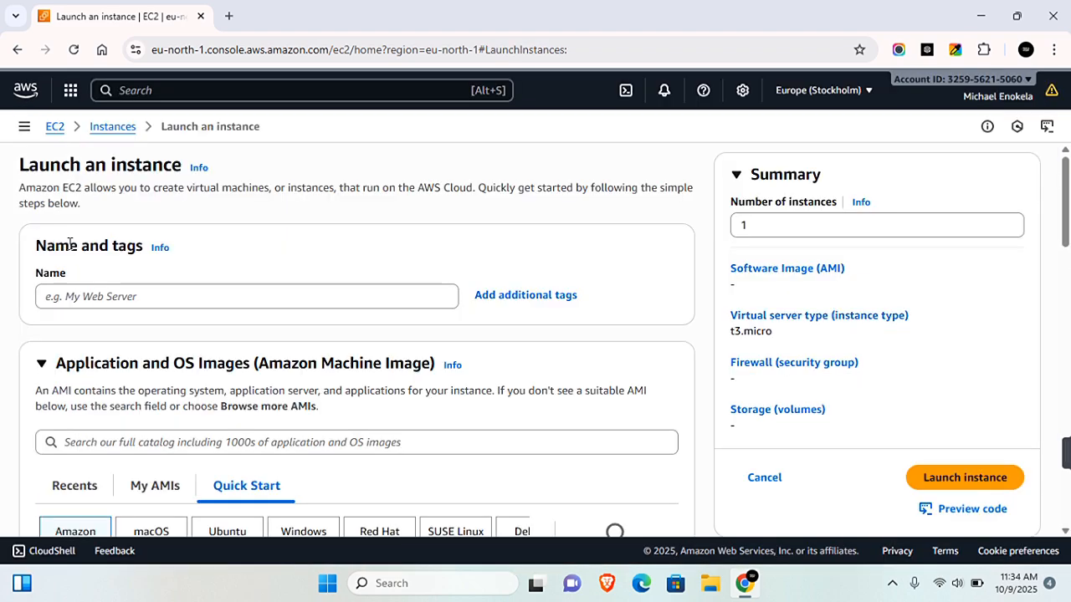
click(81, 300)
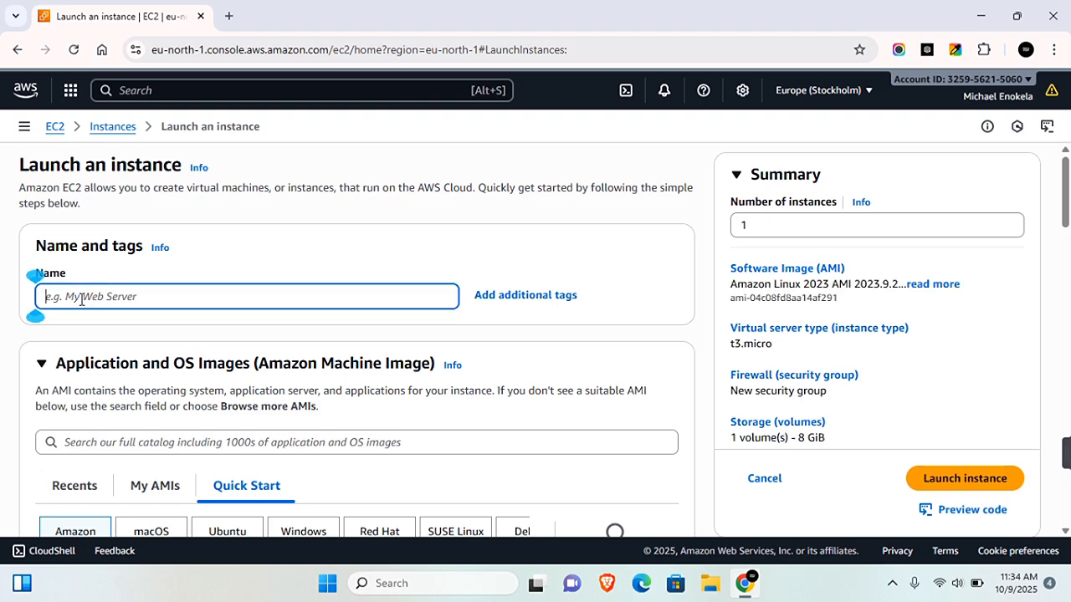
text(Test 3)
click(57, 338)
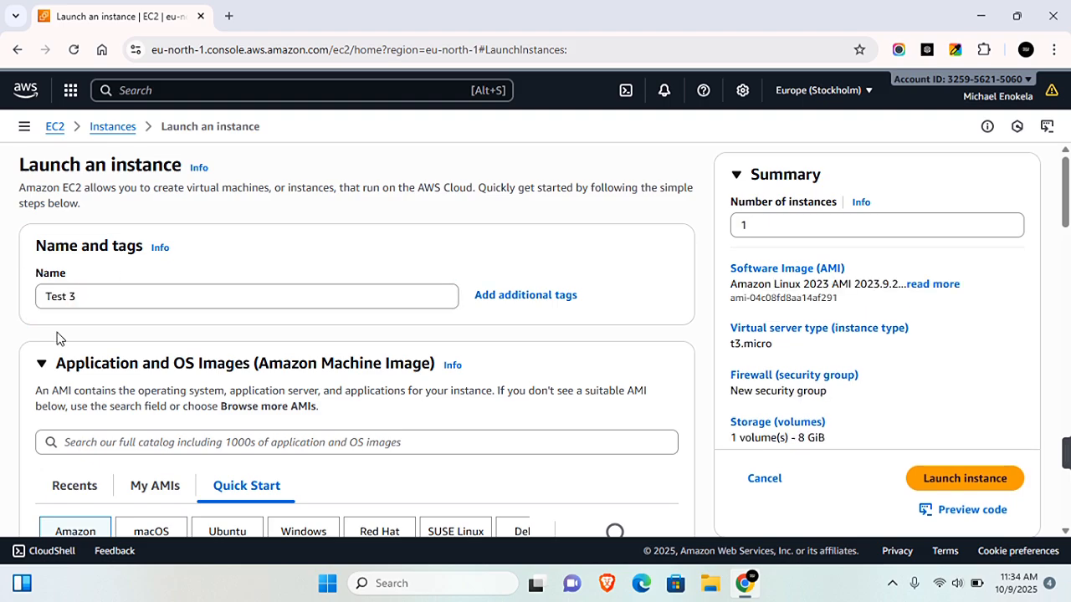
Choose Windows as the quick-start operating system image for the instance
scroll(545, 298, down, 2)
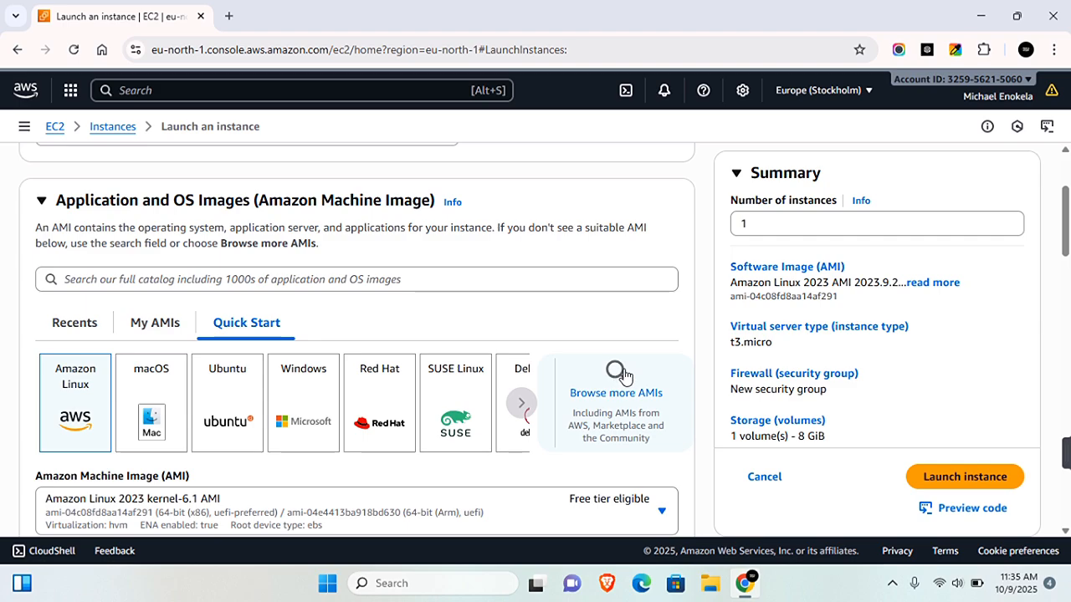
click(309, 399)
scroll(401, 399, down, 3)
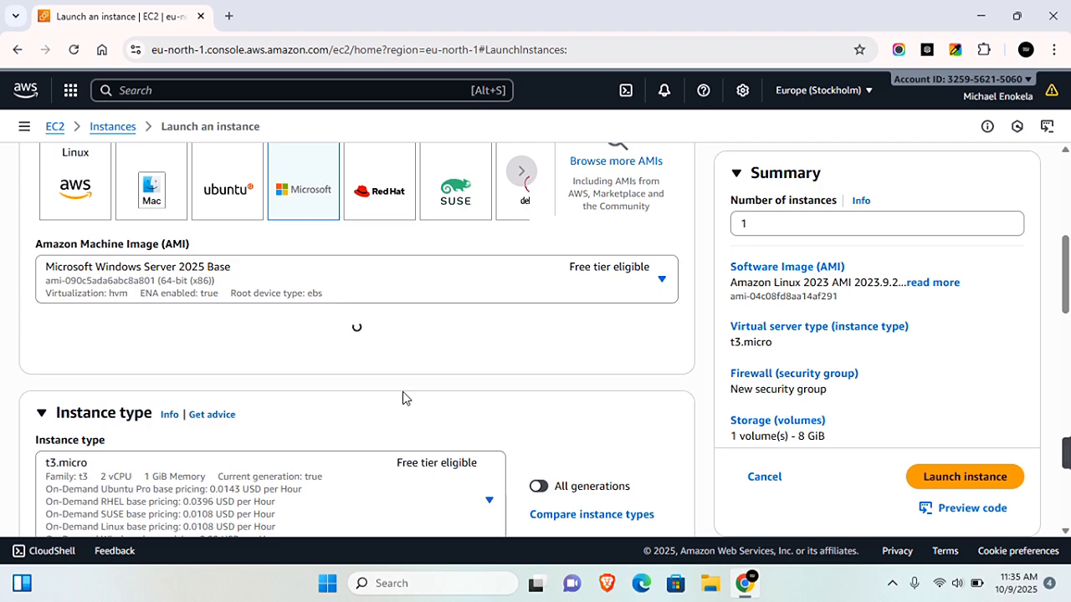
Browse the available Windows Server machine images, keeping Microsoft Windows Server 2025 Base selected
click(660, 282)
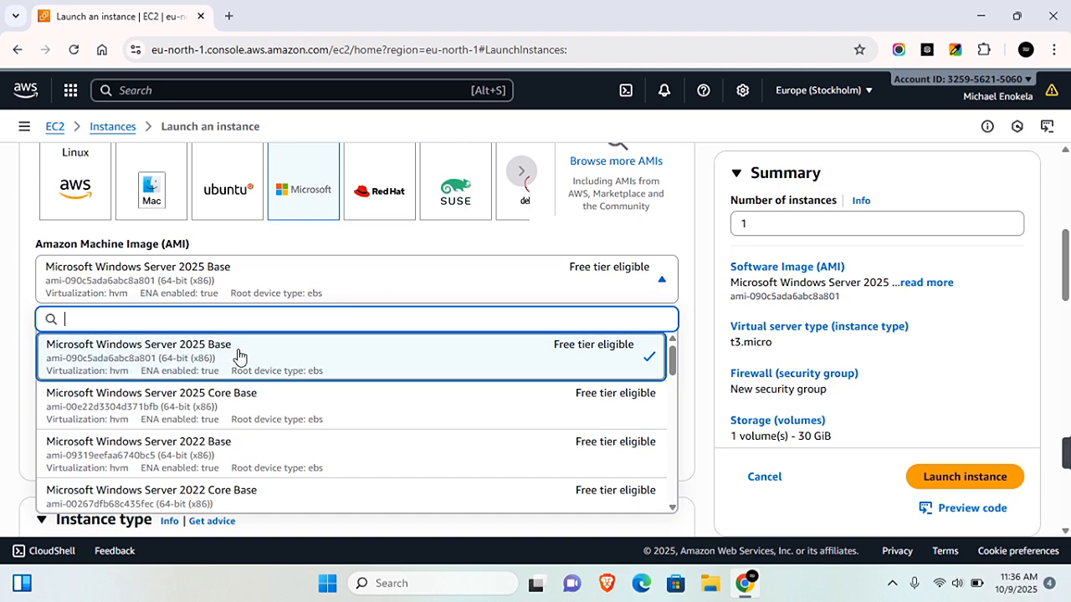
scroll(627, 420, down, 1)
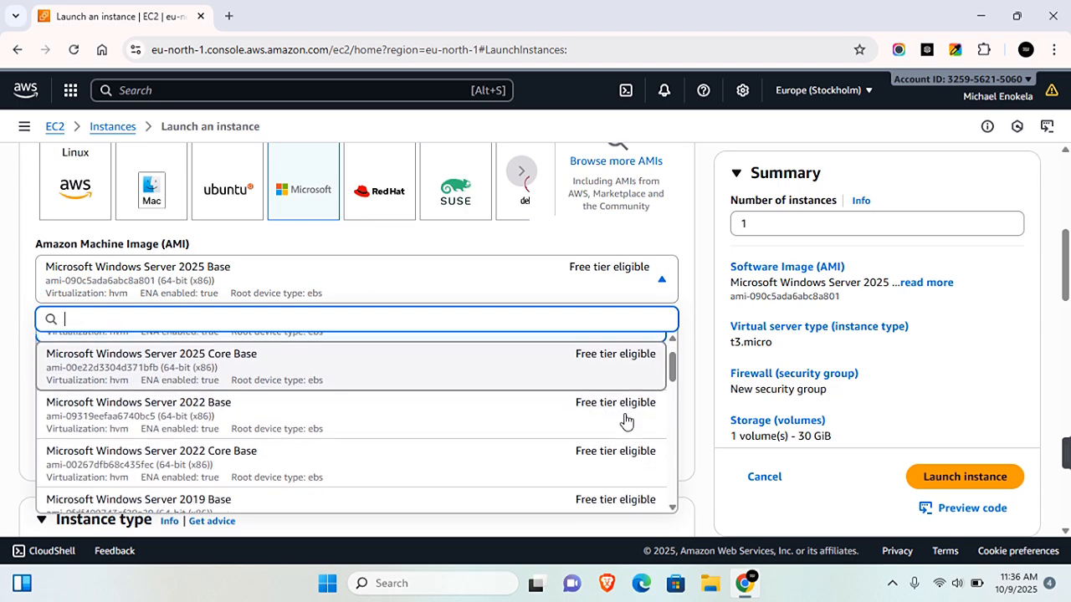
scroll(627, 420, down, 2)
scroll(627, 421, up, 3)
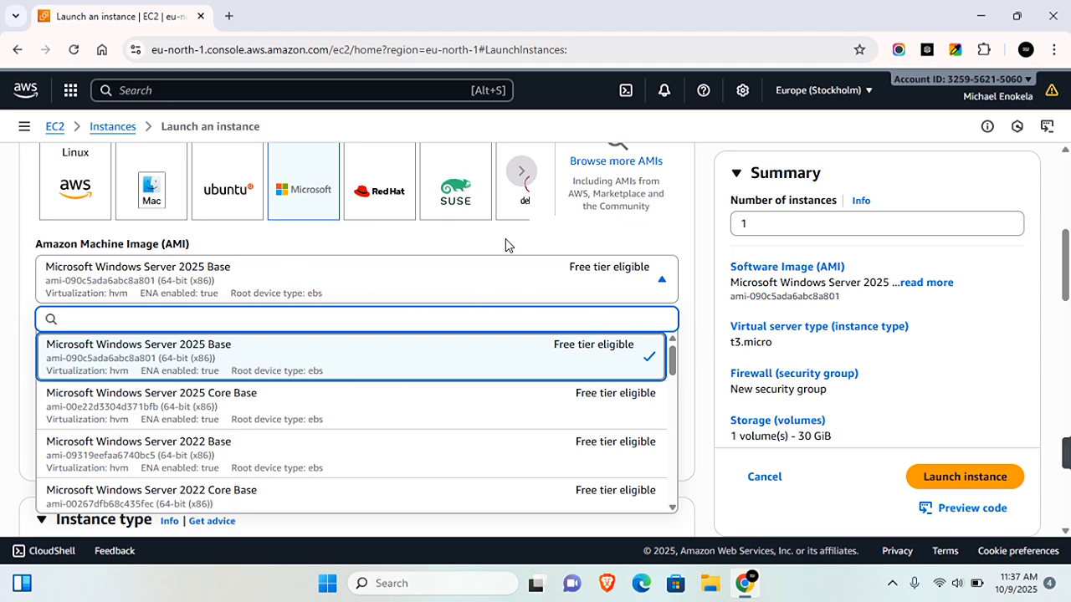
click(586, 248)
Set the instance type to the free-tier-eligible m7i-flex.large
scroll(614, 390, down, 3)
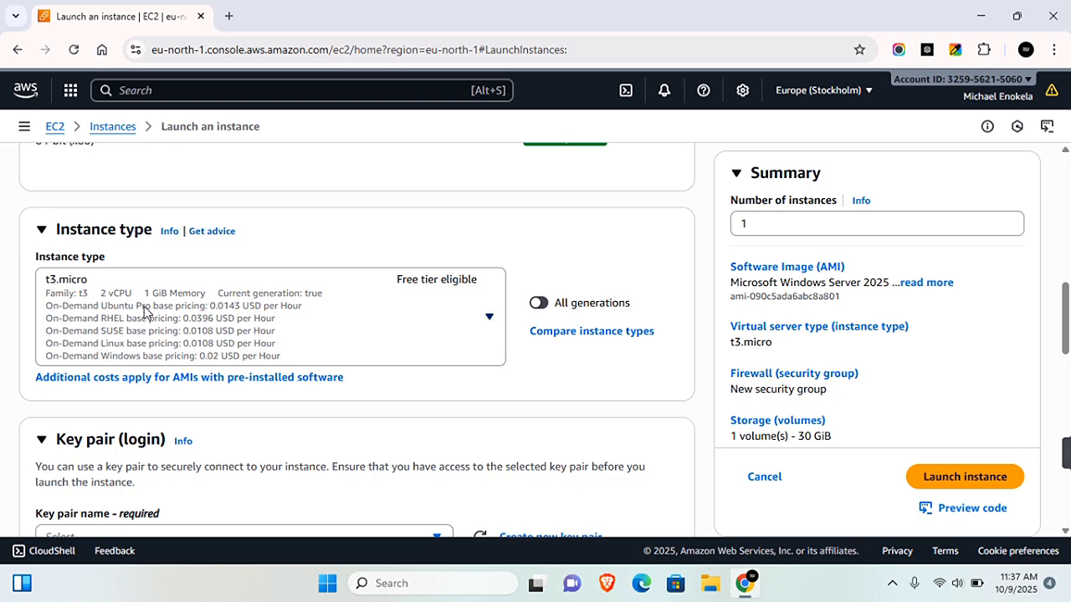
click(490, 321)
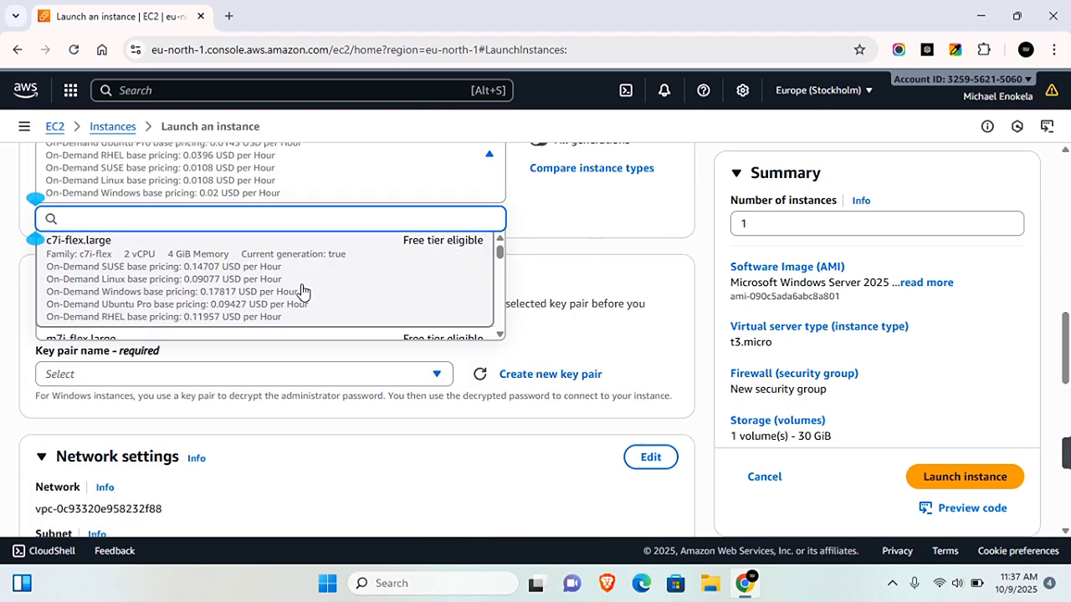
scroll(323, 262, down, 10)
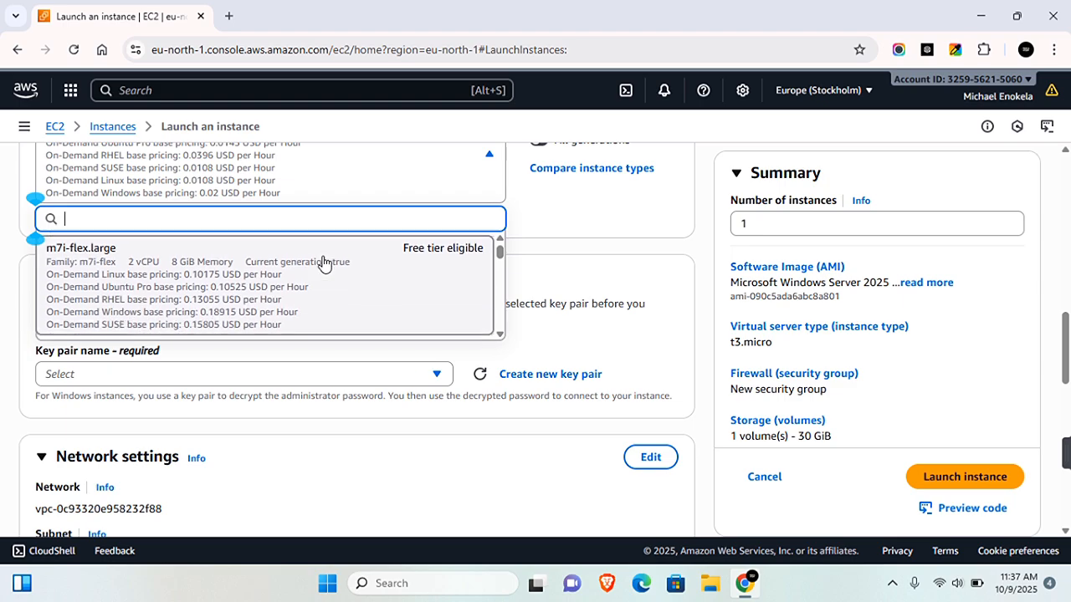
scroll(324, 263, up, 2)
click(314, 297)
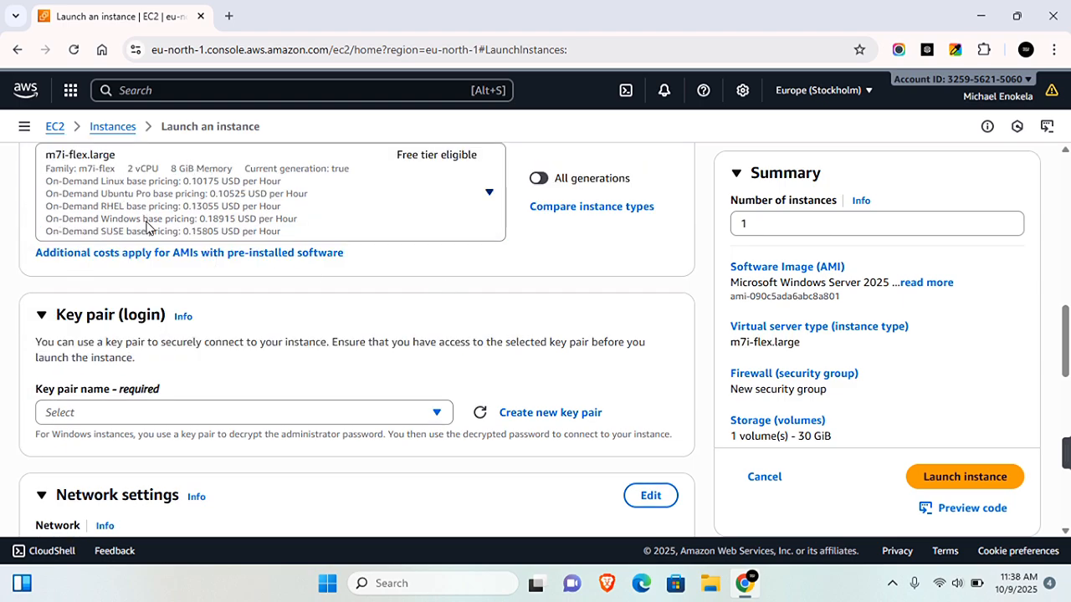
Create an RSA key pair named Test3 in .pem format and save its key file to Downloads
scroll(427, 325, down, 1)
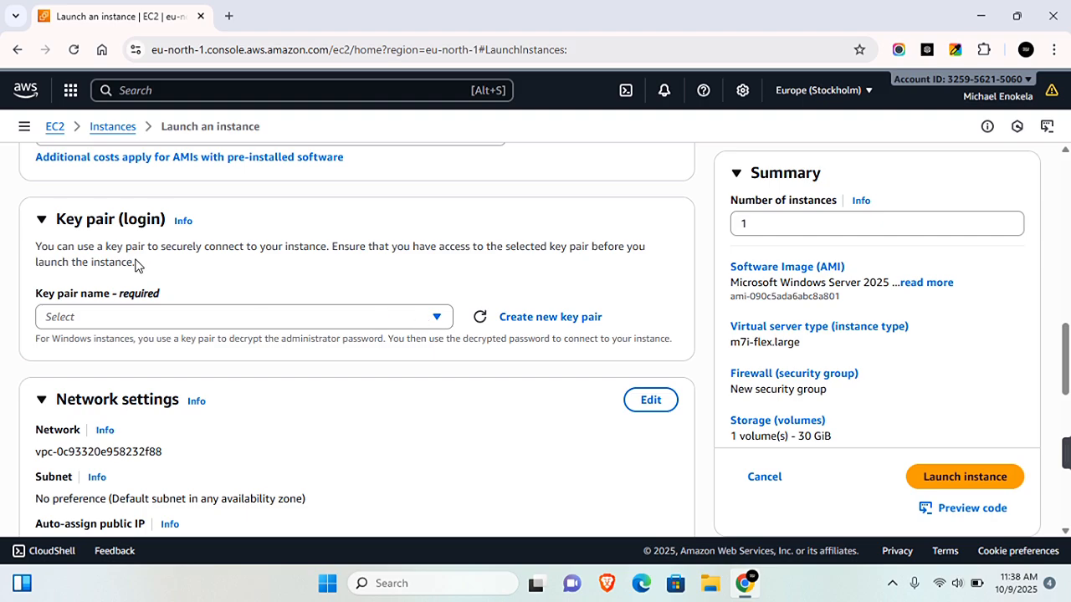
click(520, 322)
scroll(399, 337, down, 1)
text(Test3)
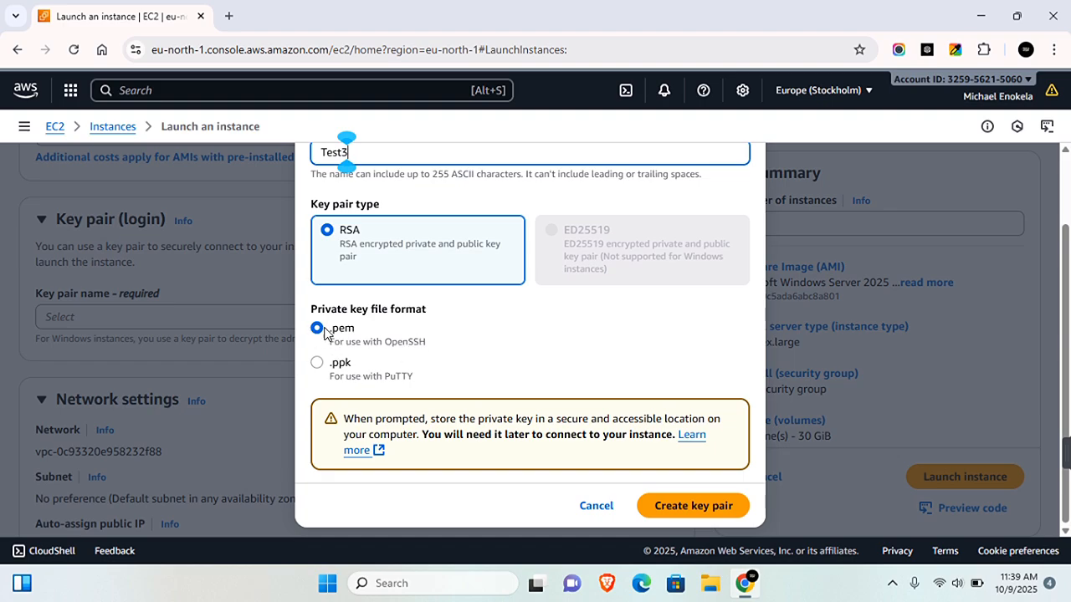
click(684, 508)
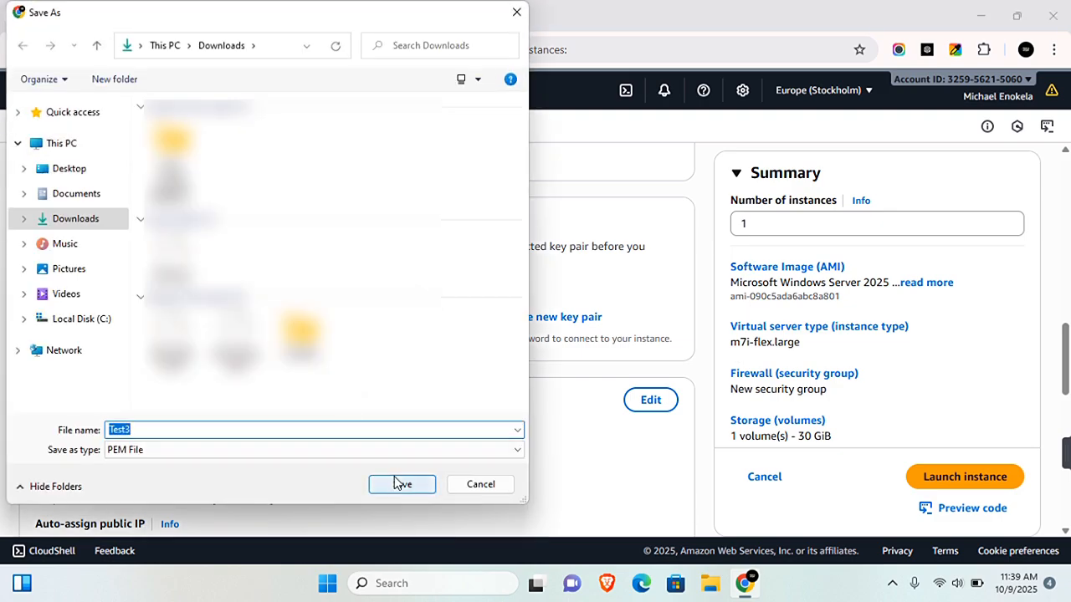
click(397, 488)
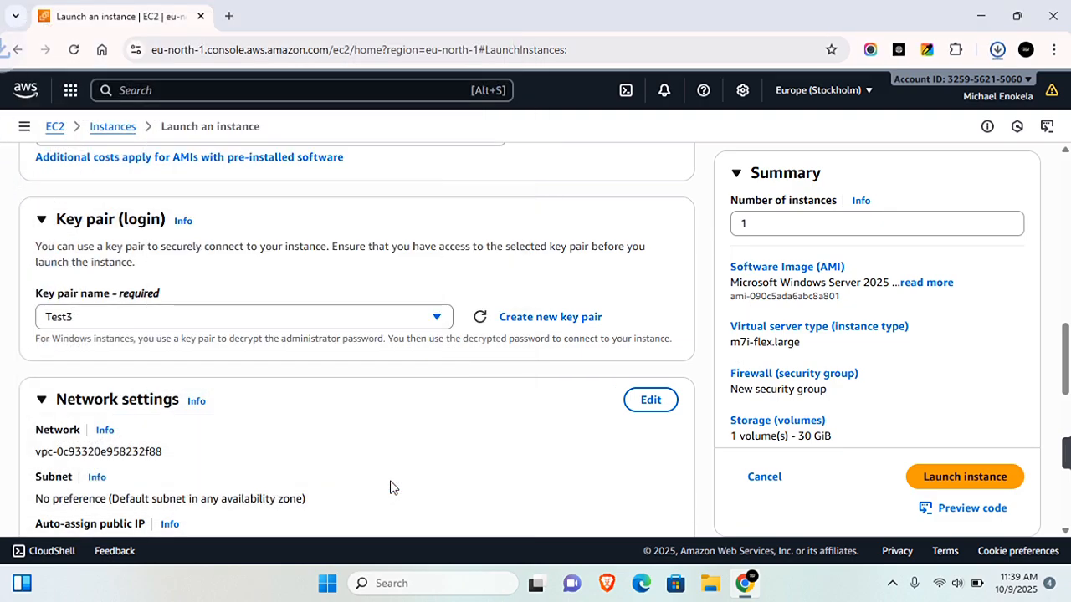
Allow HTTPS and HTTP traffic from the internet in the new security group, keeping RDP access from Anywhere
scroll(399, 443, down, 2)
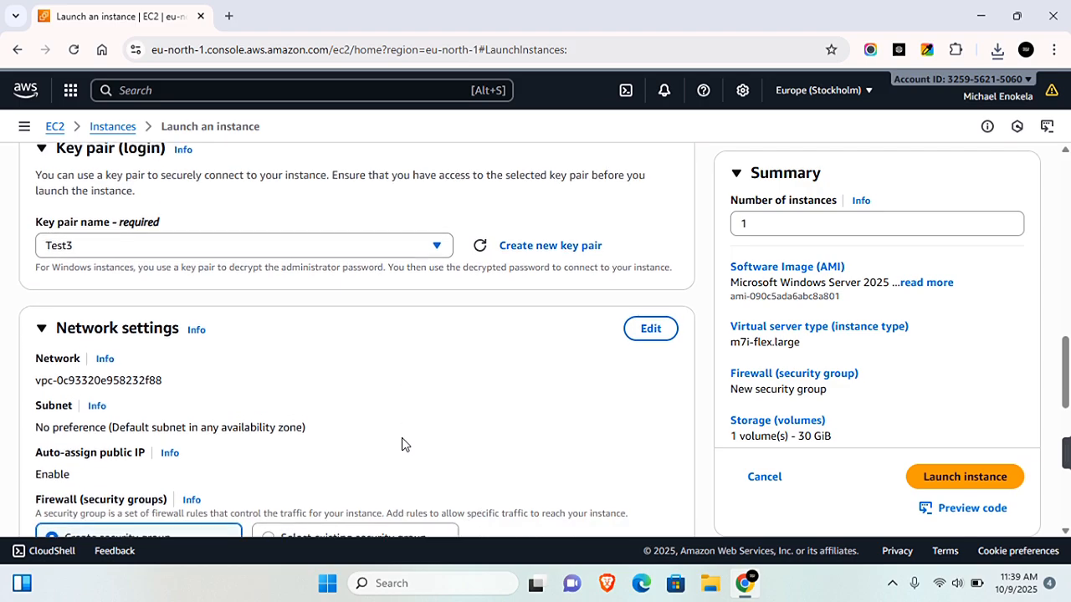
scroll(401, 444, down, 1)
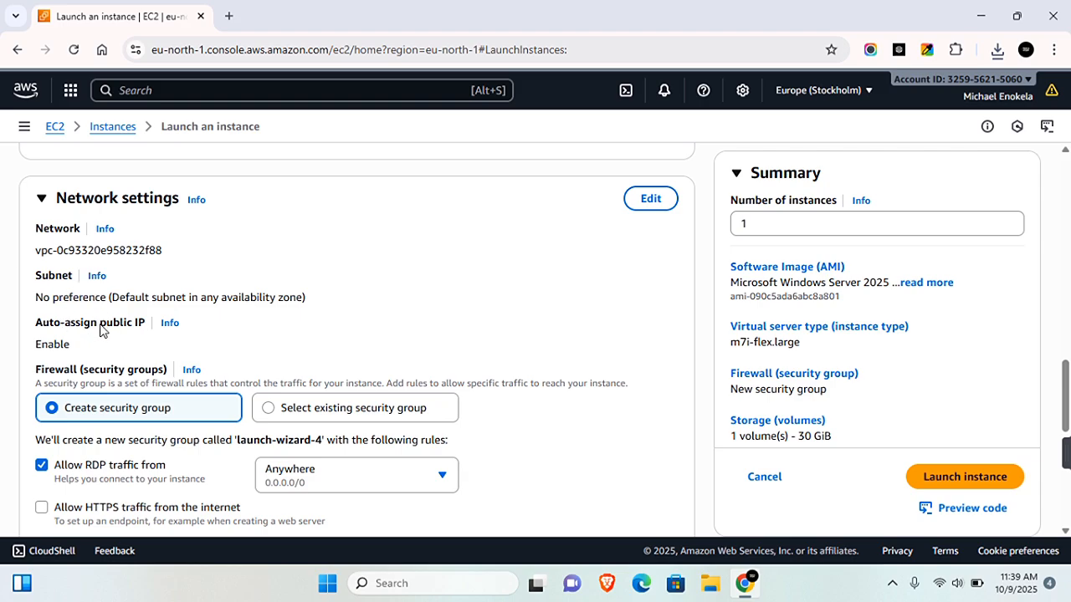
click(40, 509)
click(284, 484)
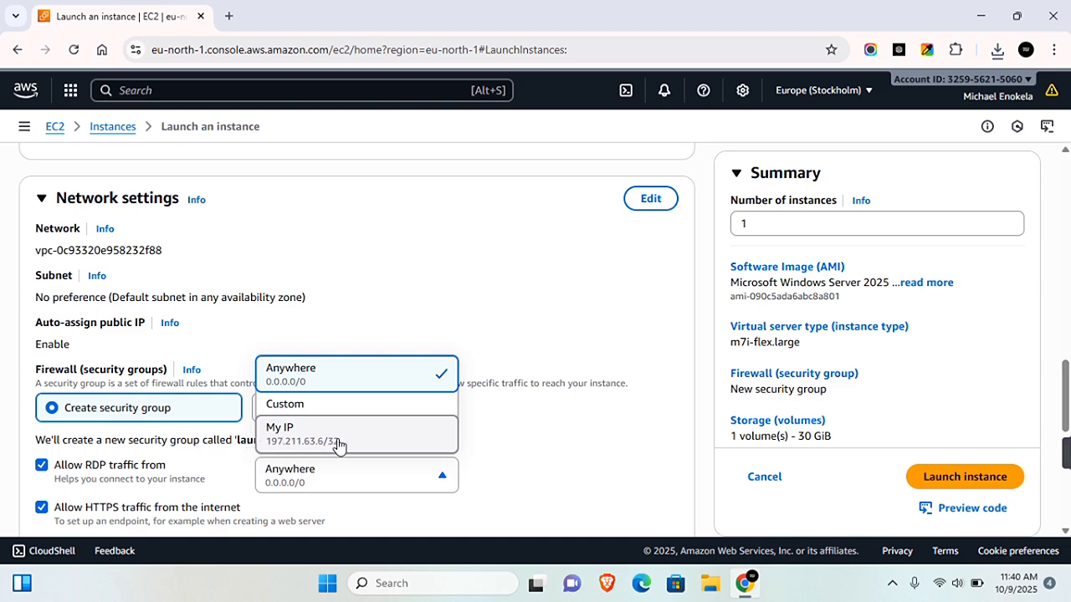
scroll(339, 445, down, 2)
scroll(323, 390, up, 3)
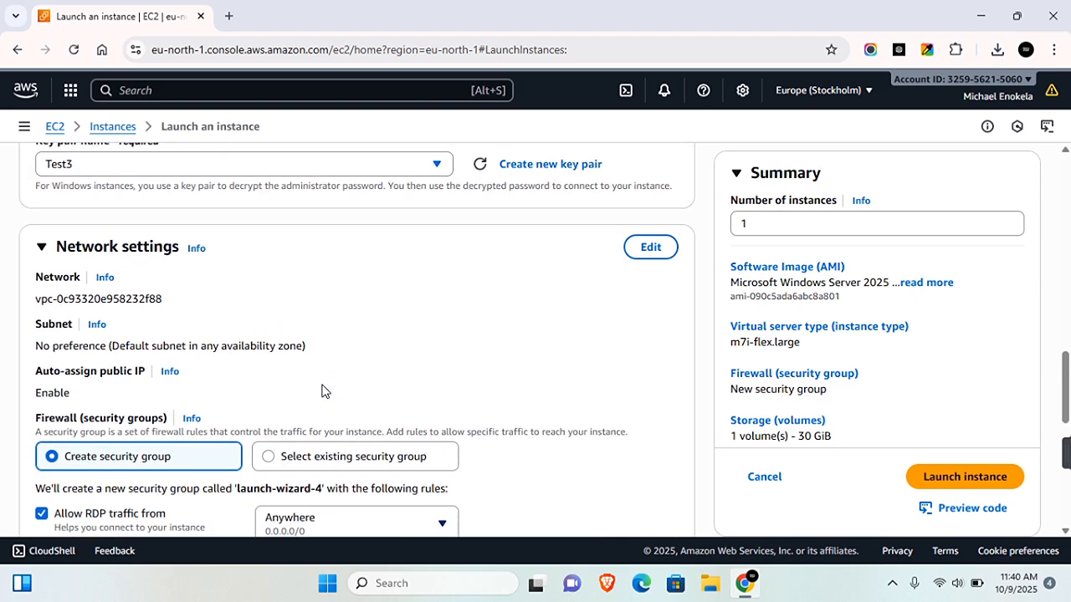
click(650, 247)
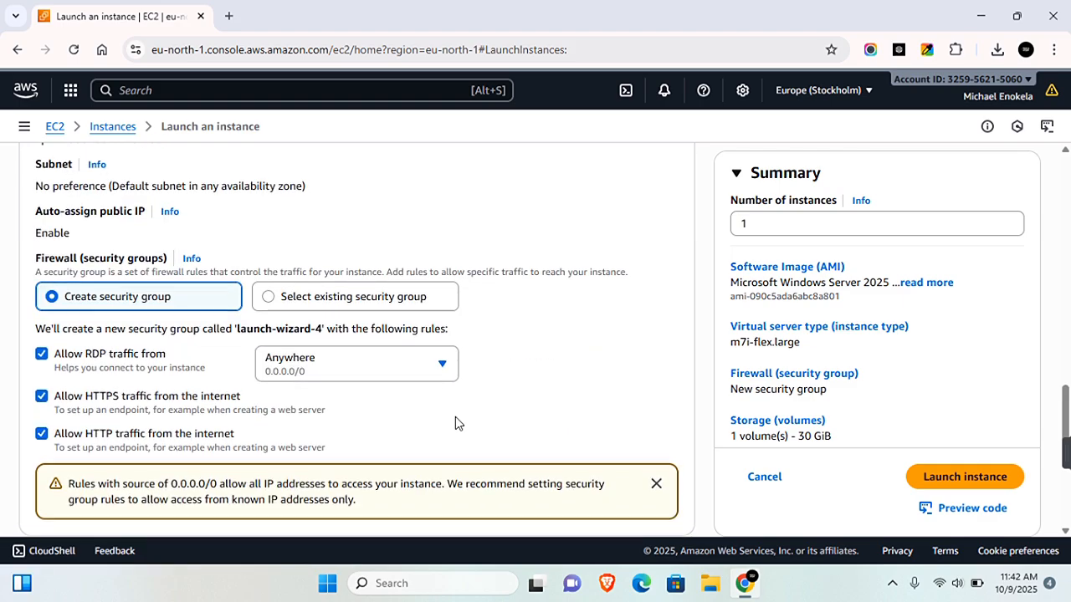
scroll(456, 423, down, 2)
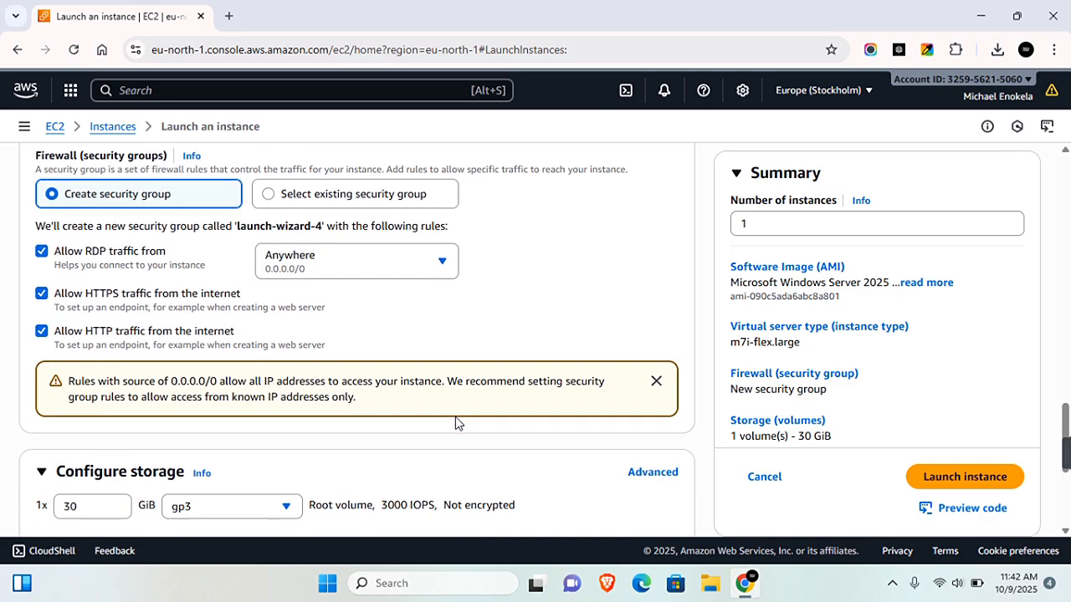
scroll(456, 424, up, 1)
scroll(456, 424, up, 1)
scroll(456, 424, down, 3)
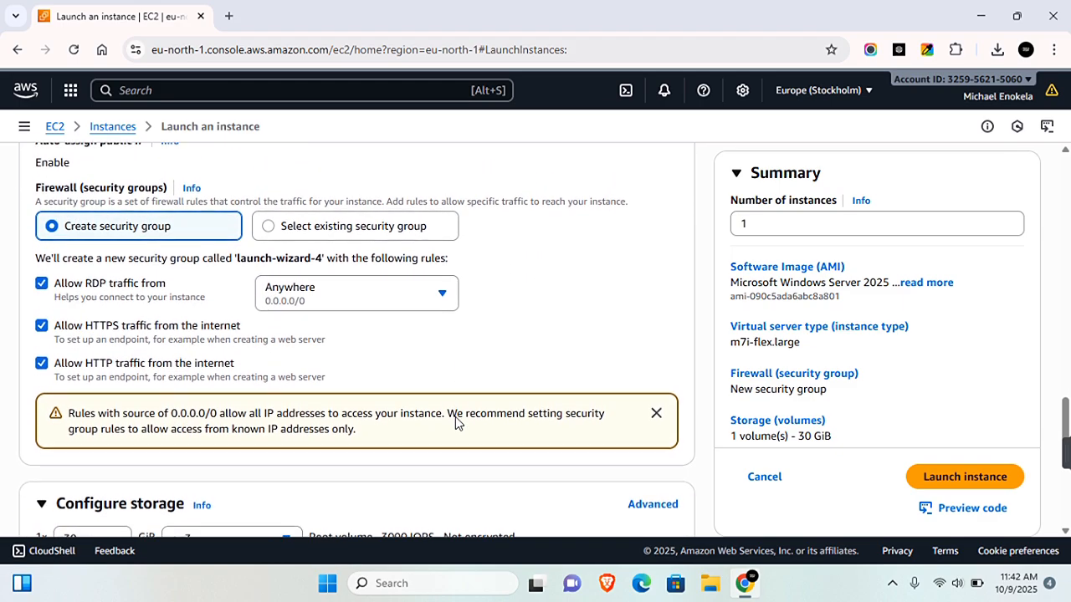
Launch the instance with the 30 GiB gp3 root volume and open its details page
scroll(455, 422, down, 4)
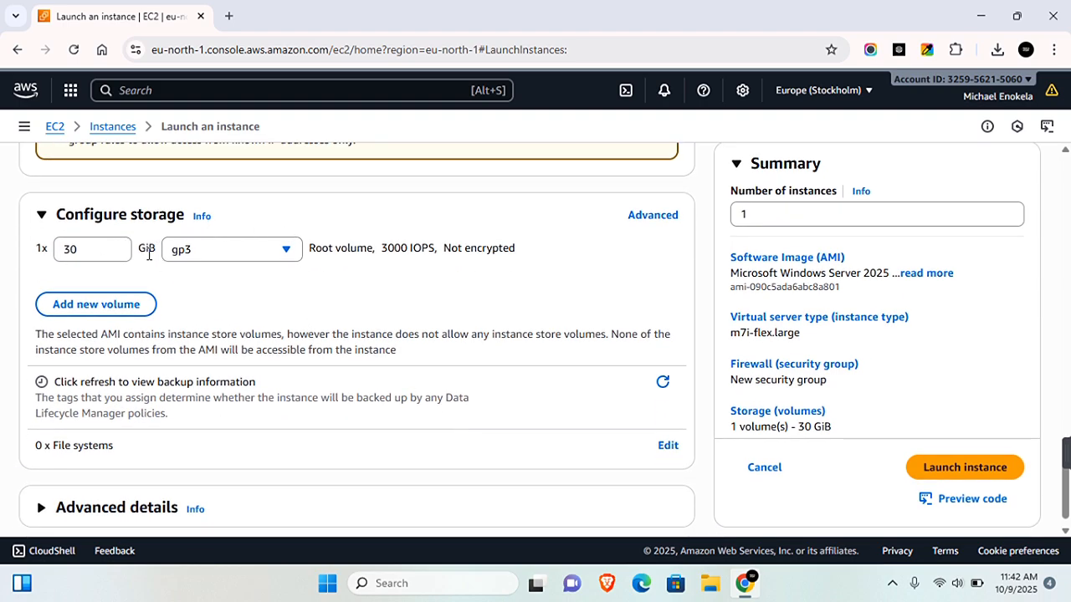
click(286, 250)
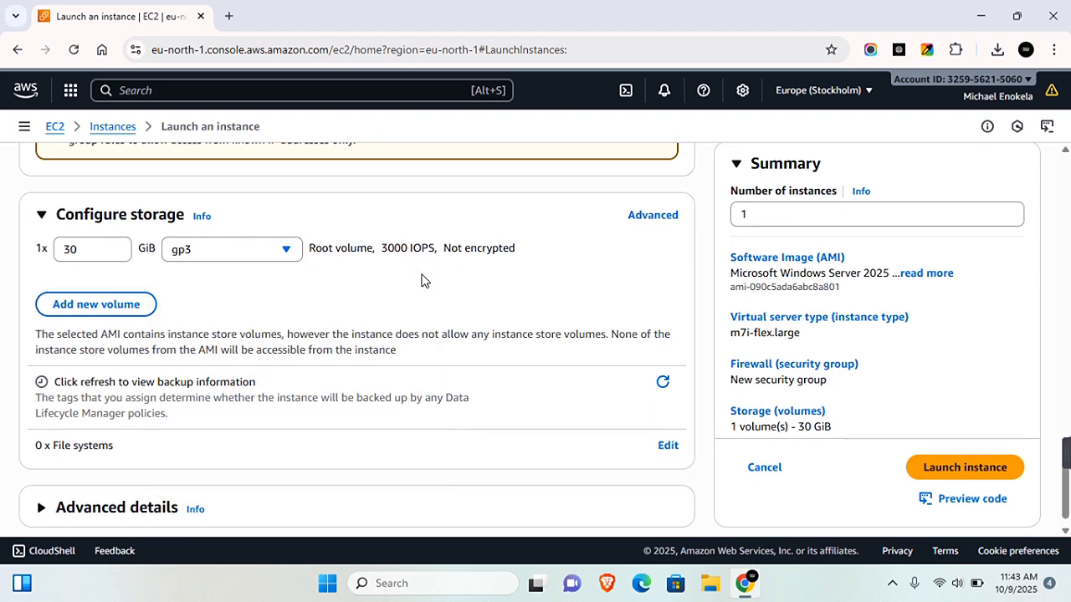
scroll(421, 280, down, 1)
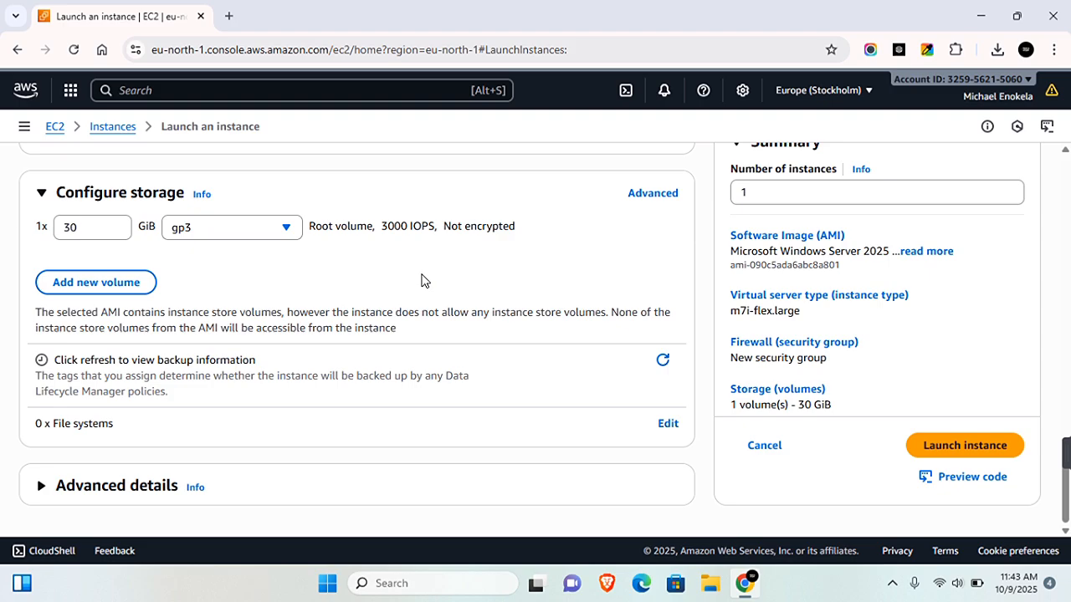
click(959, 445)
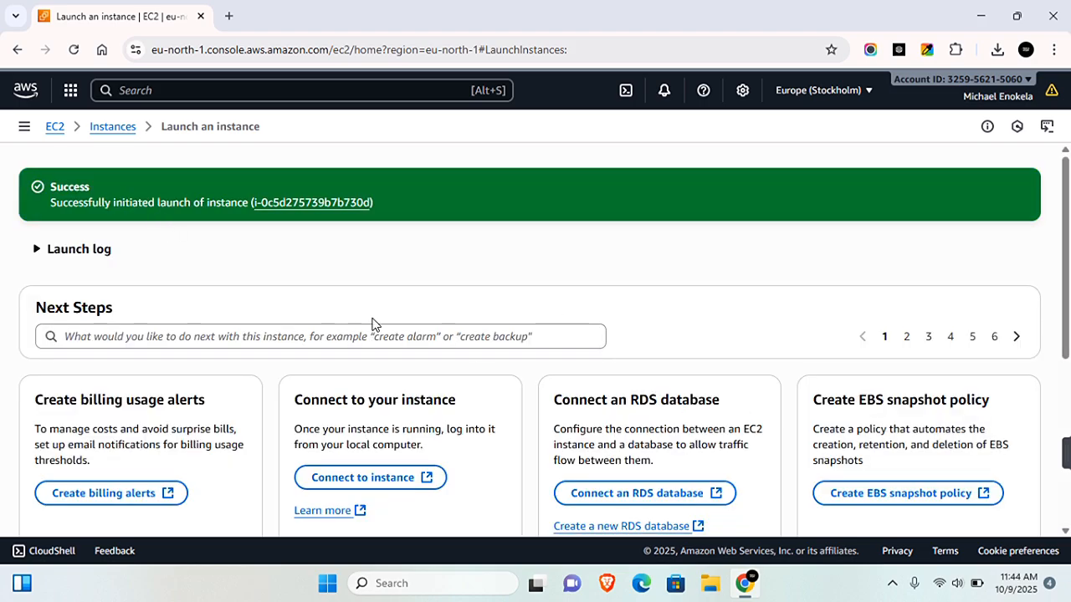
click(290, 203)
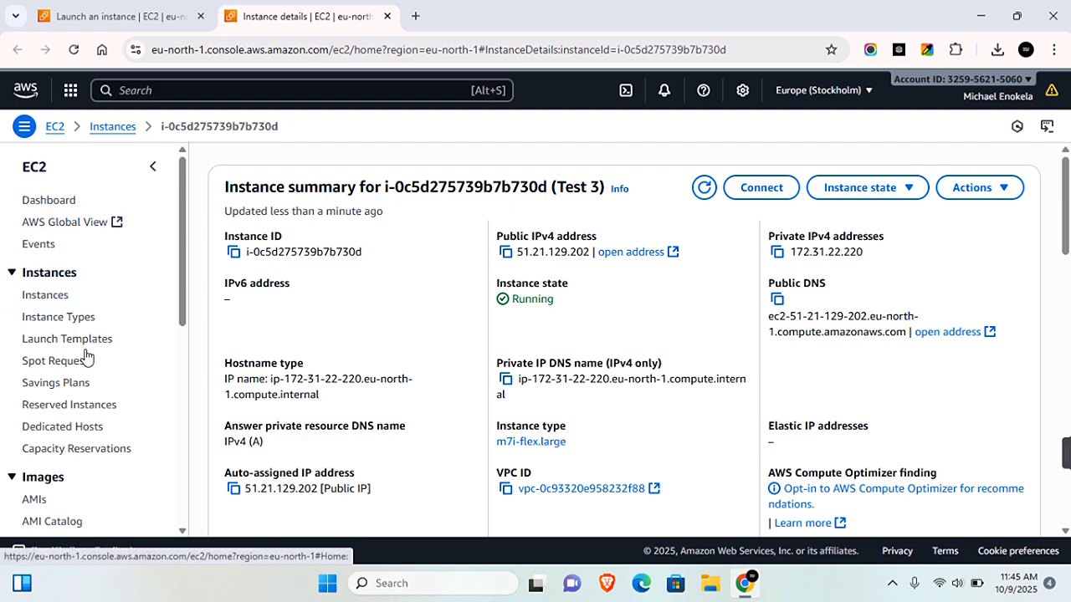
Examine the state options and the networking, security, image and troubleshooting actions offered for the Test 3 instance
click(902, 193)
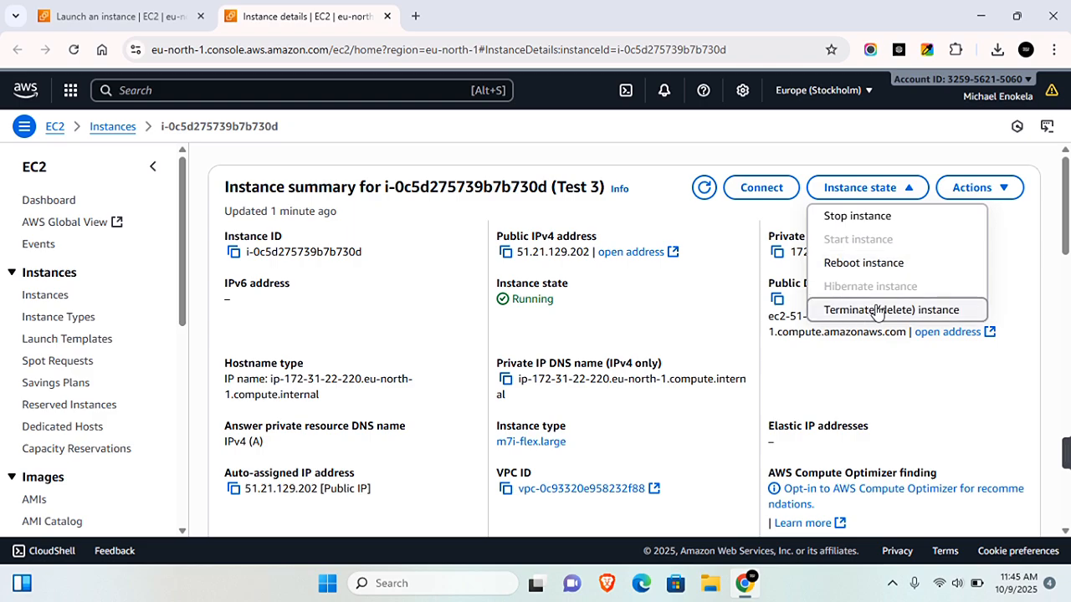
click(1012, 235)
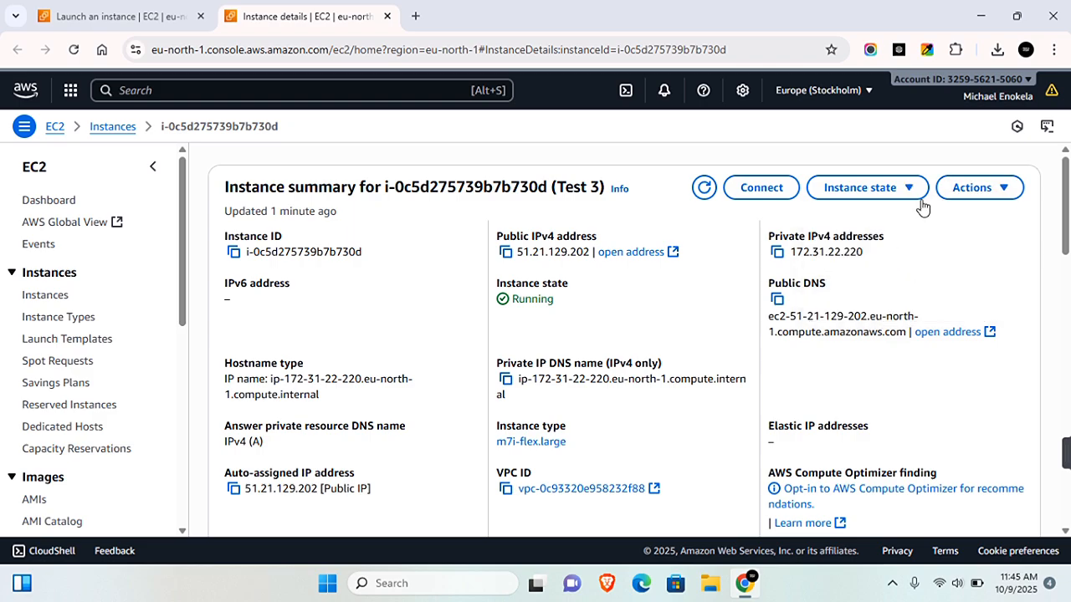
click(995, 192)
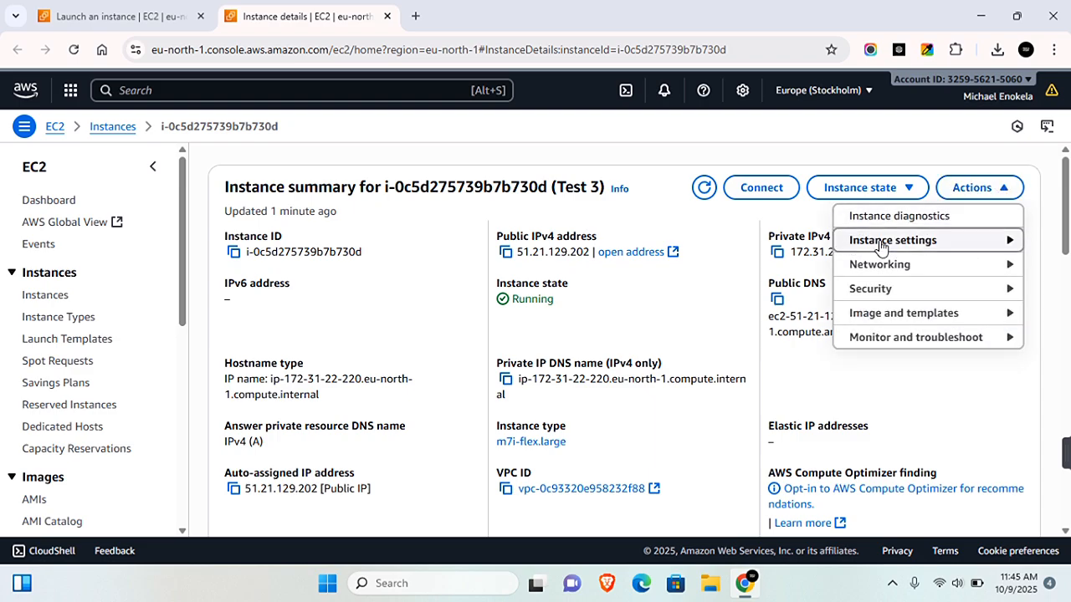
click(913, 268)
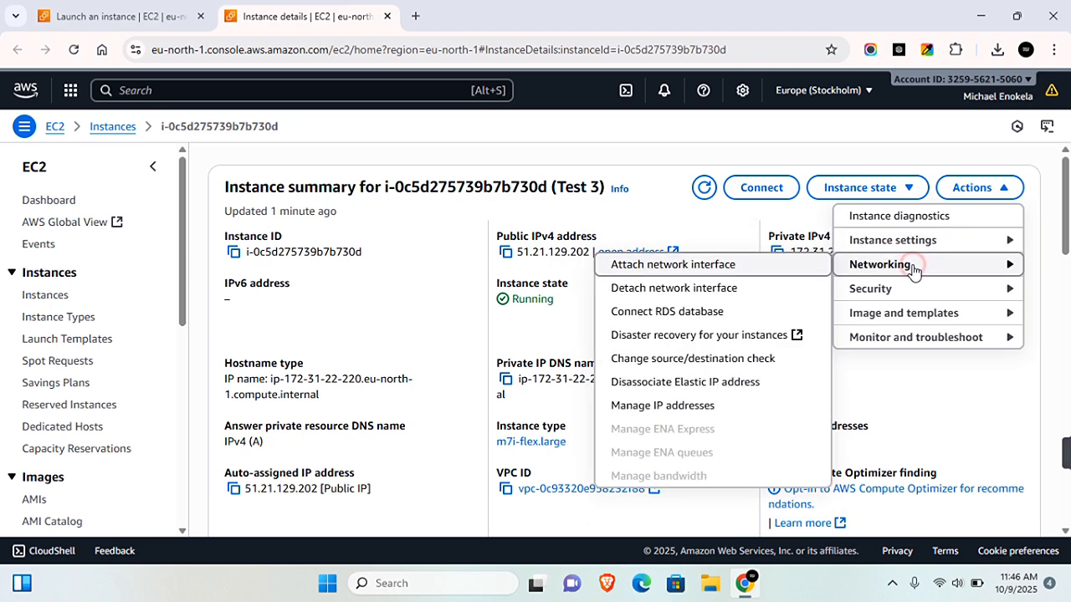
click(899, 291)
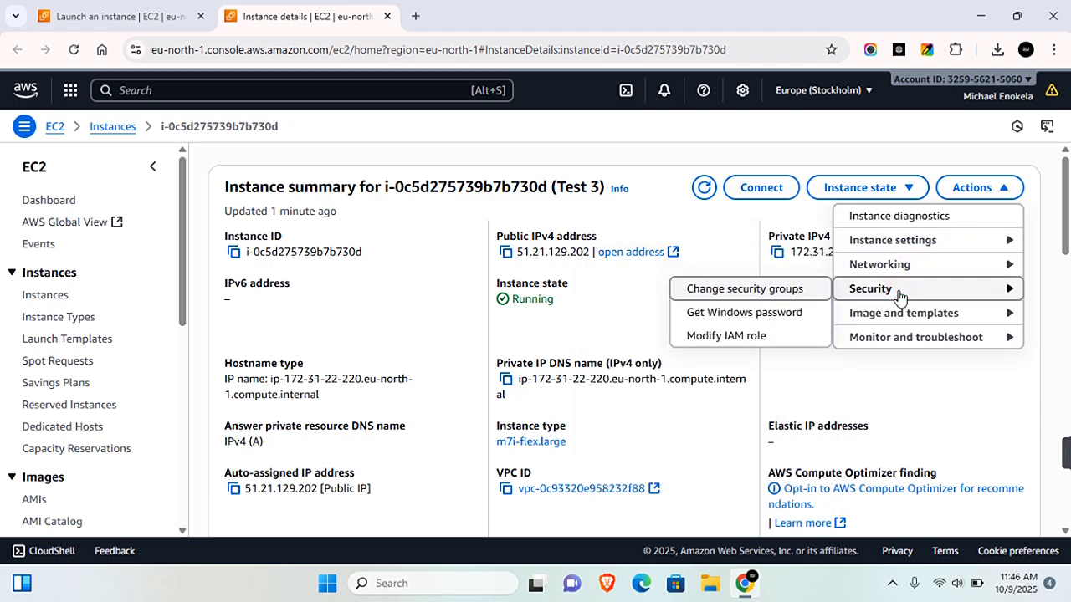
click(898, 315)
click(901, 339)
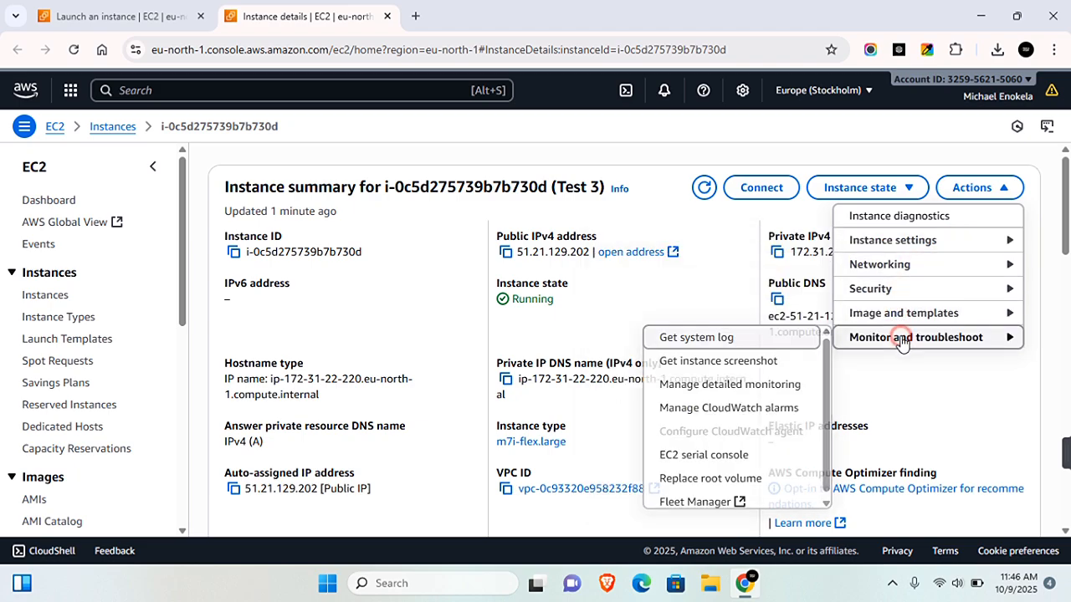
click(738, 244)
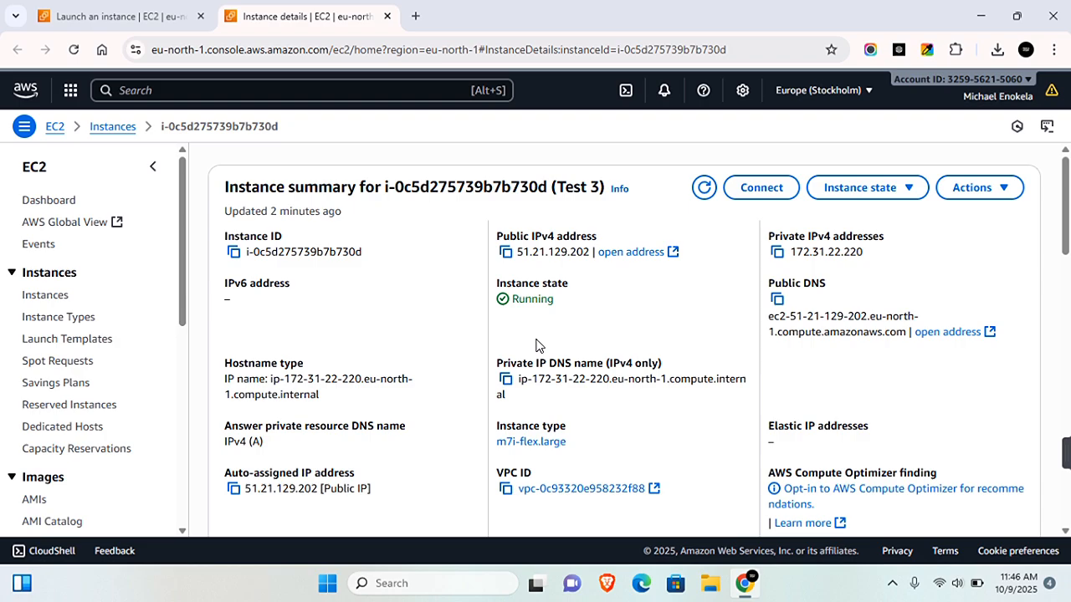
Retrieve the Test 3 instance's Windows administrator password by uploading the private key file Test3.pem and decrypting the password
click(971, 189)
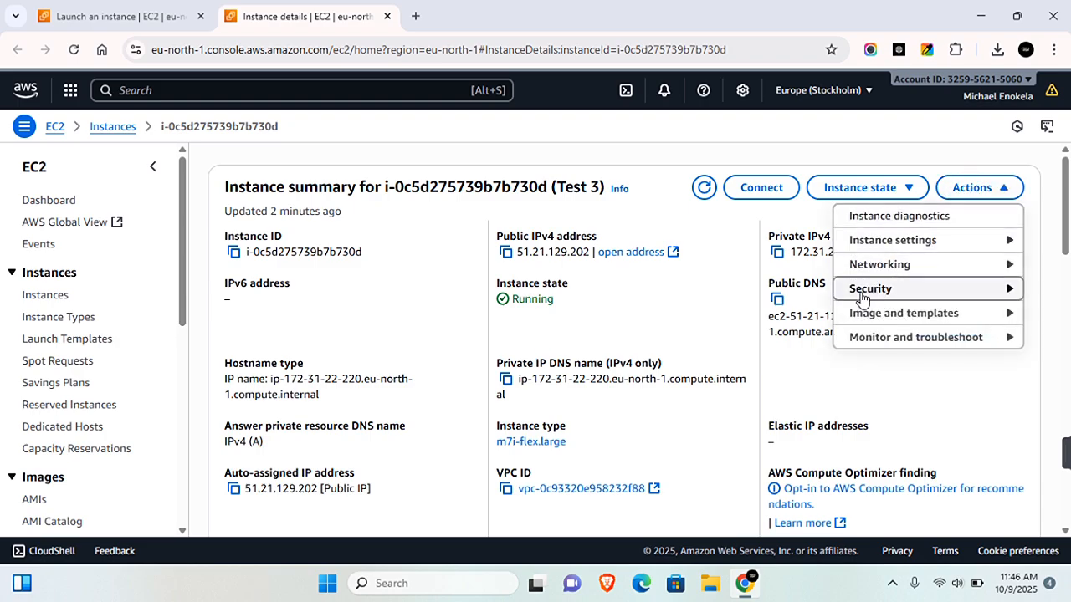
mouse_move(875, 295)
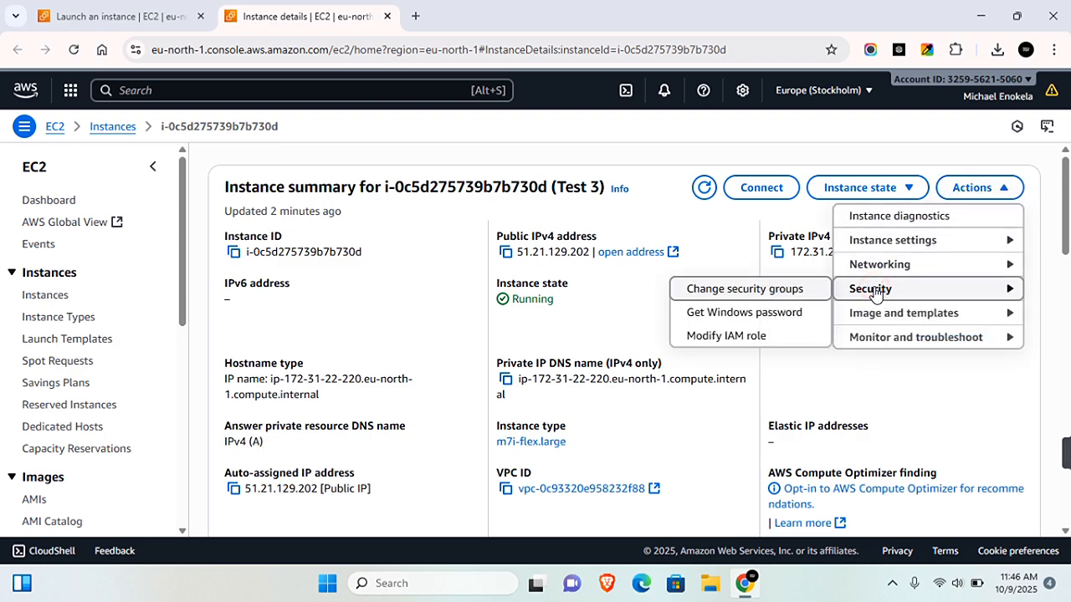
click(776, 323)
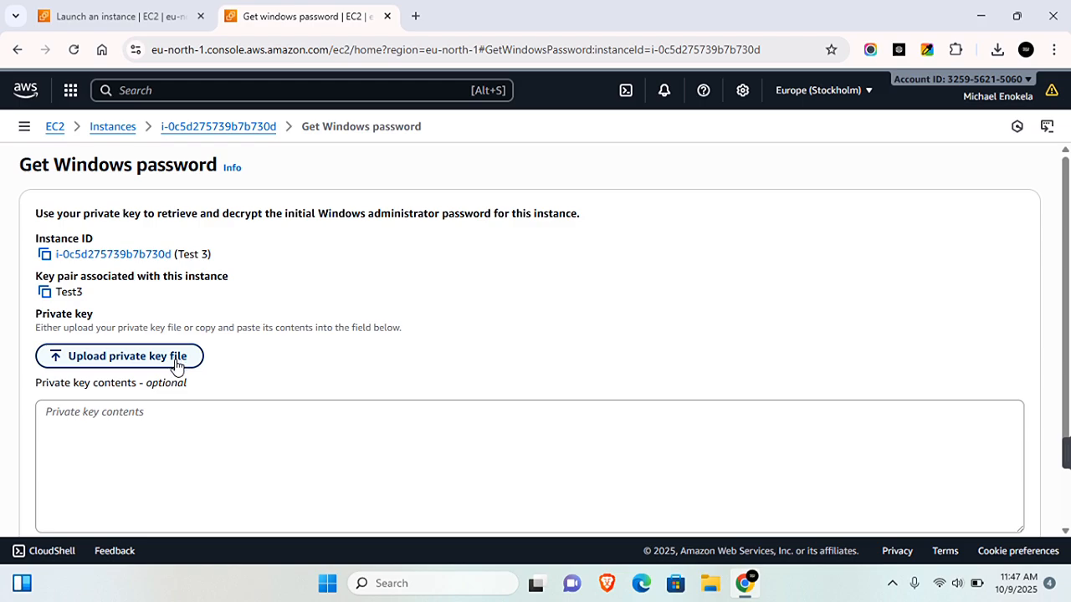
click(176, 360)
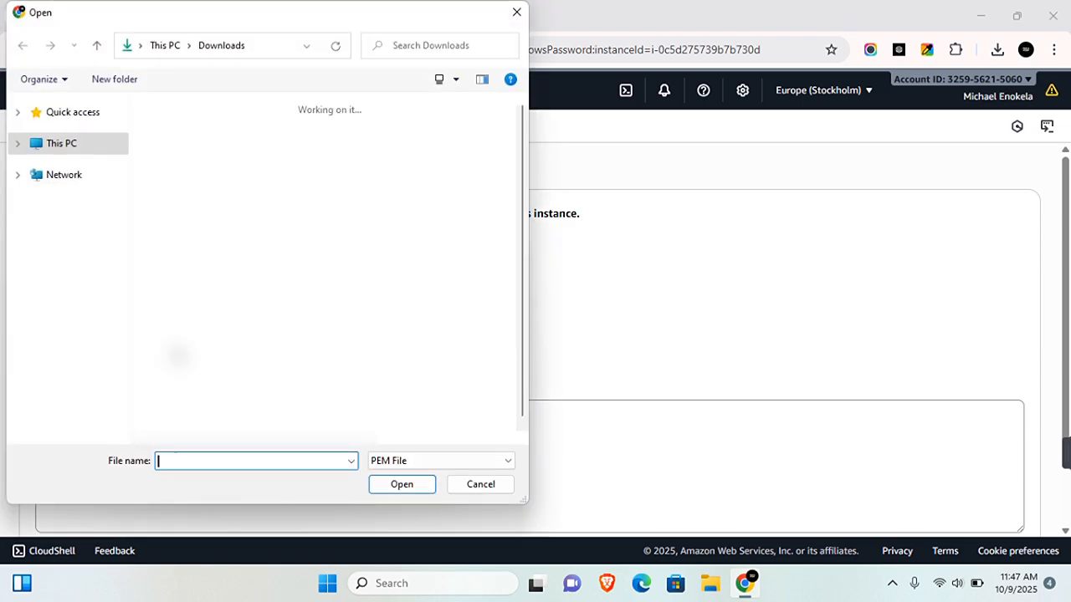
click(189, 147)
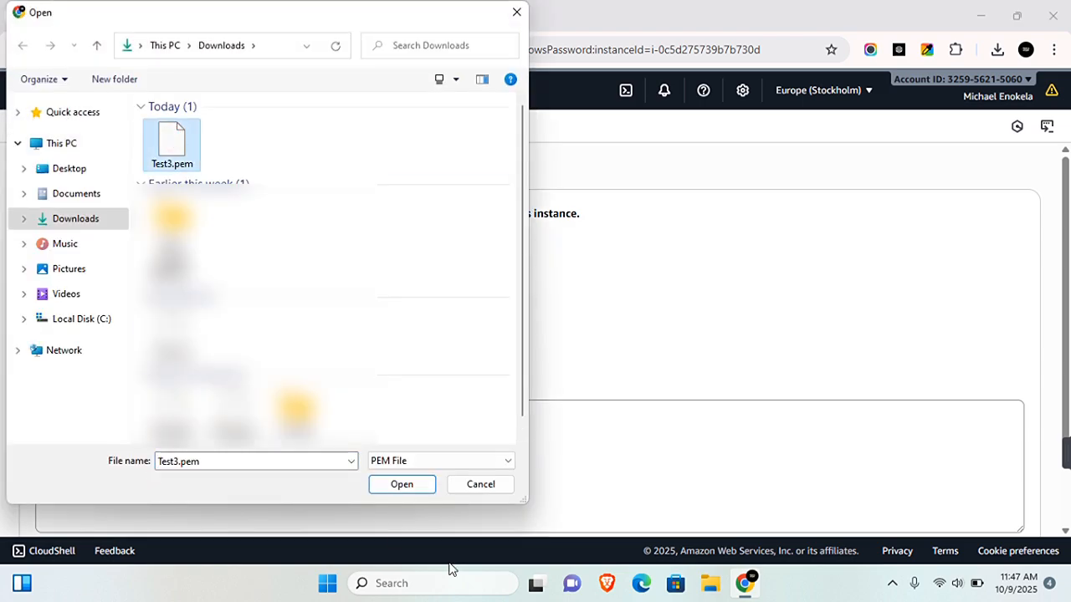
click(401, 485)
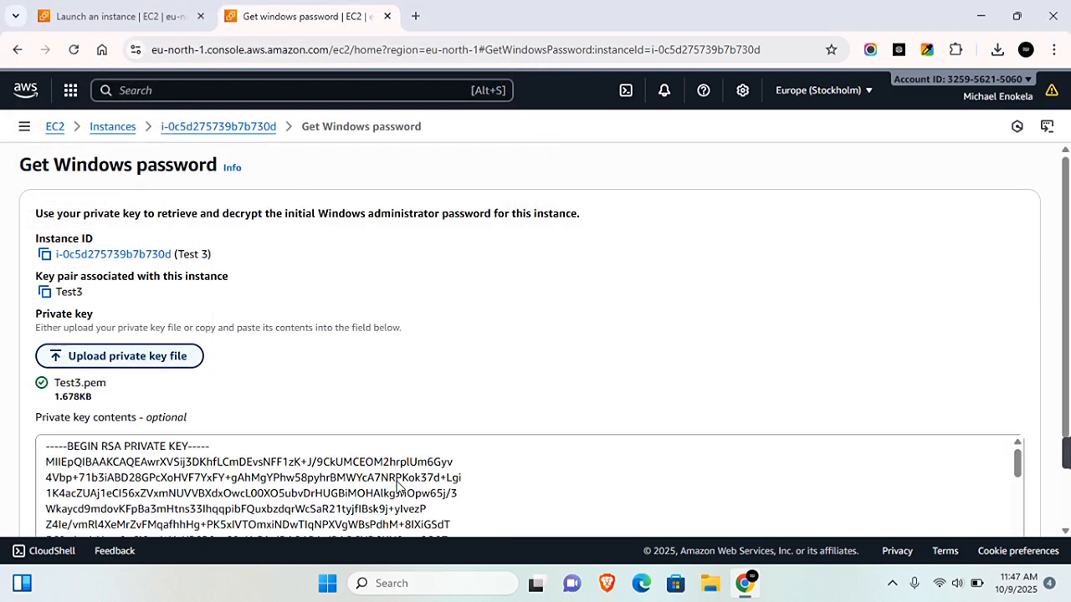
scroll(615, 381, down, 2)
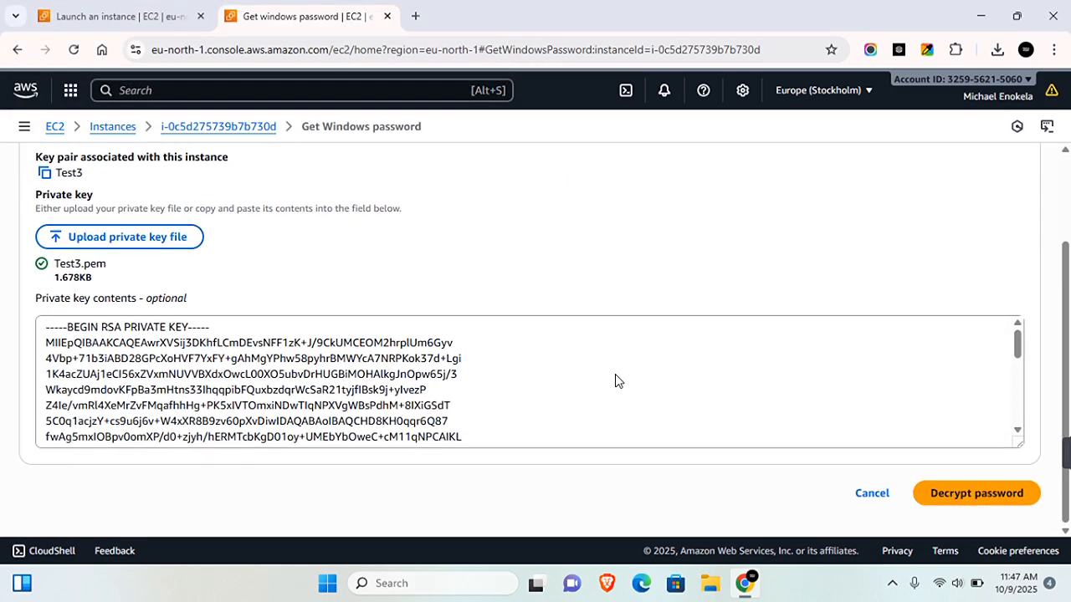
click(976, 494)
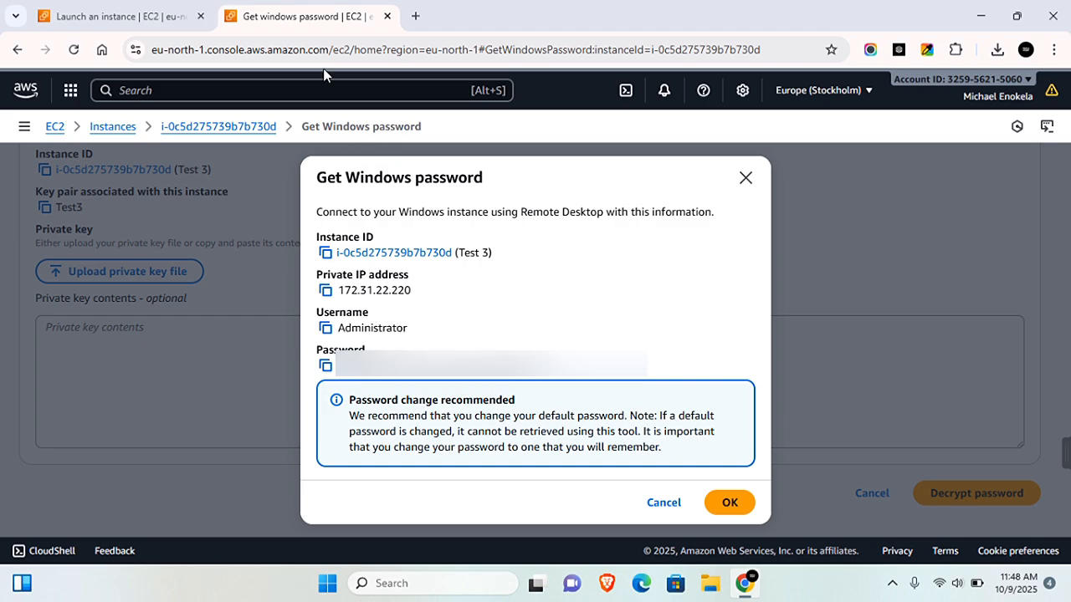
Duplicate the browser tab and open the connection page of the Test 3 instance in the copy
right_click(249, 22)
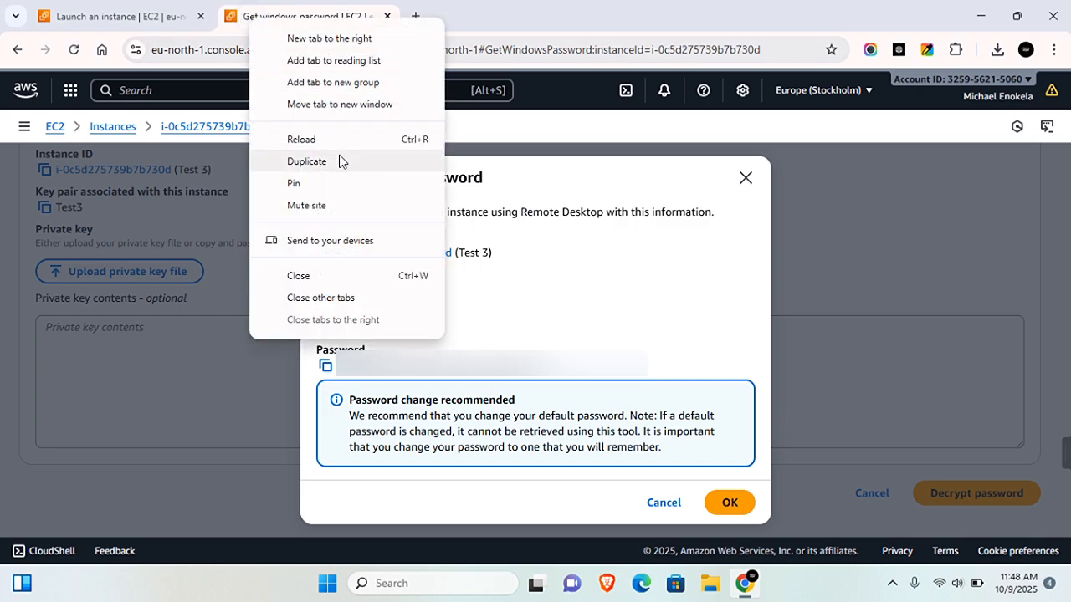
click(340, 159)
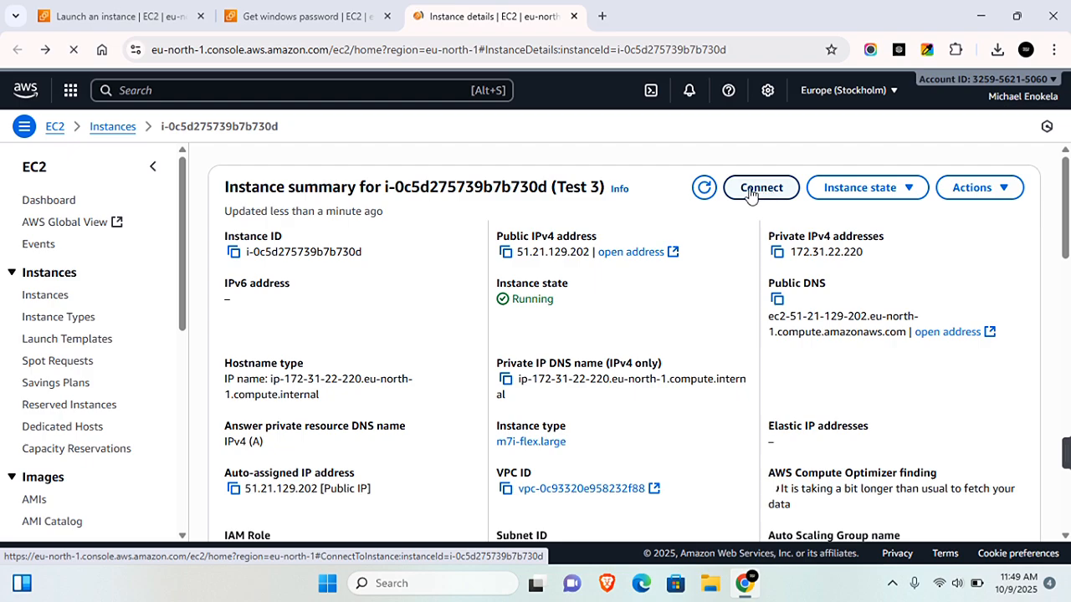
click(749, 191)
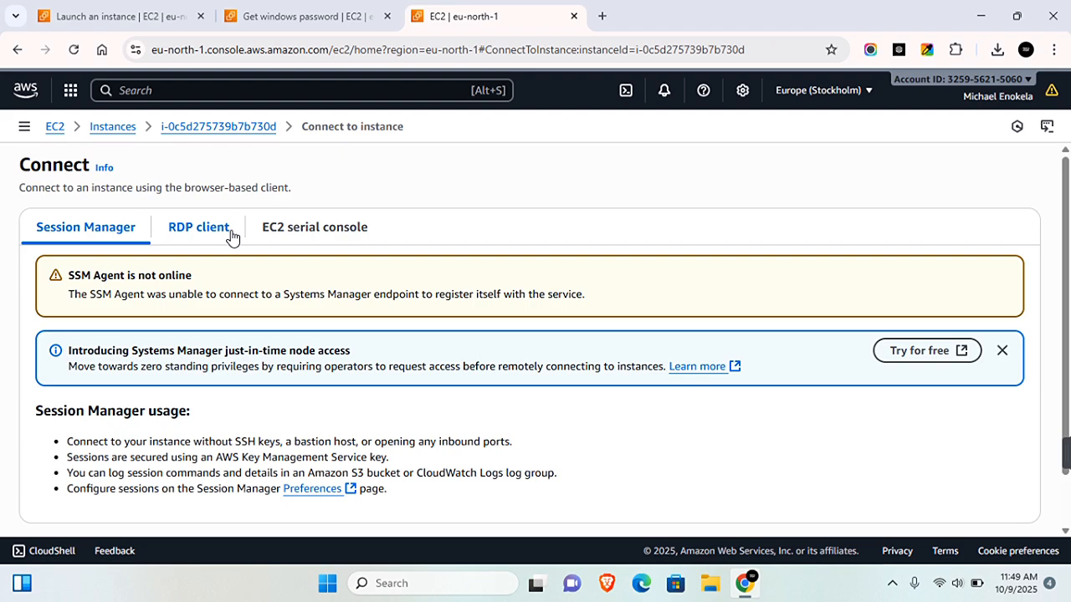
Download the RDP client's remote desktop file and save it in Downloads as Test 3
click(231, 237)
scroll(332, 371, down, 1)
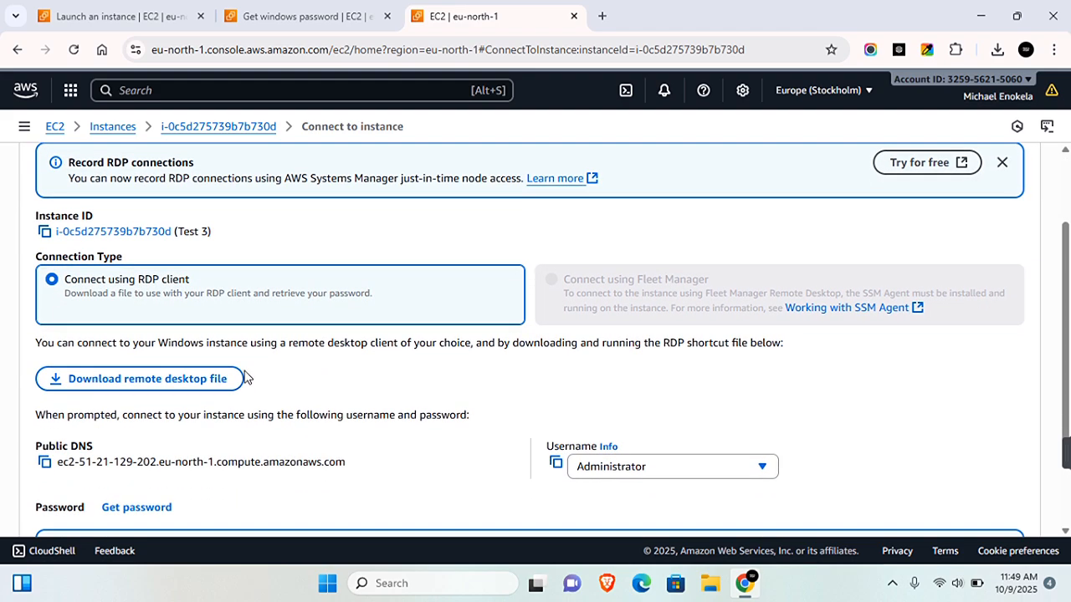
click(215, 382)
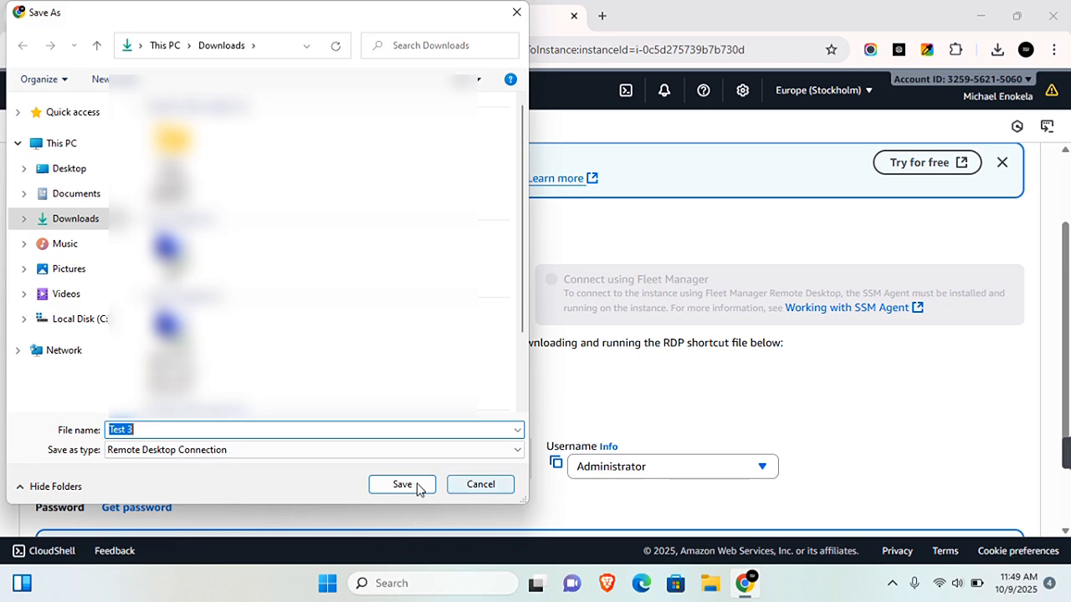
click(399, 486)
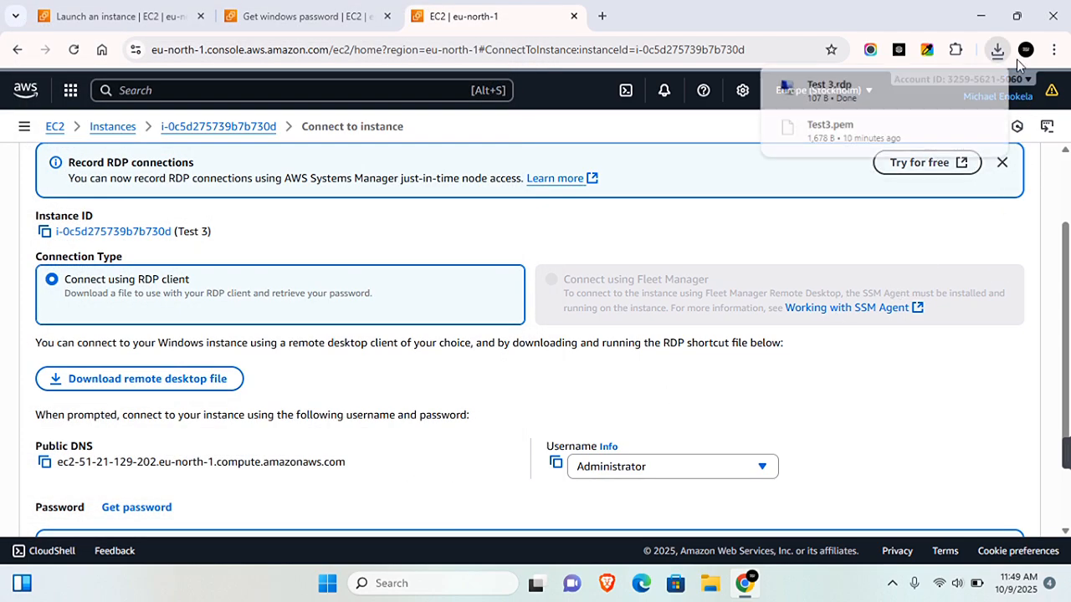
Open the downloaded Test 3.rdp file and agree to connect despite the unknown publisher
mouse_move(832, 94)
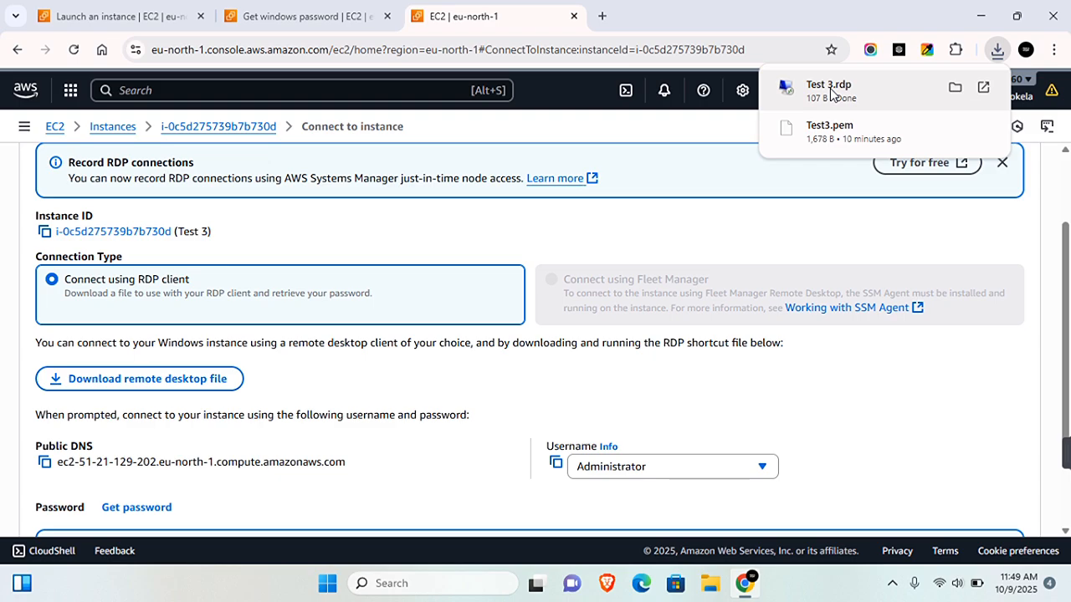
click(831, 93)
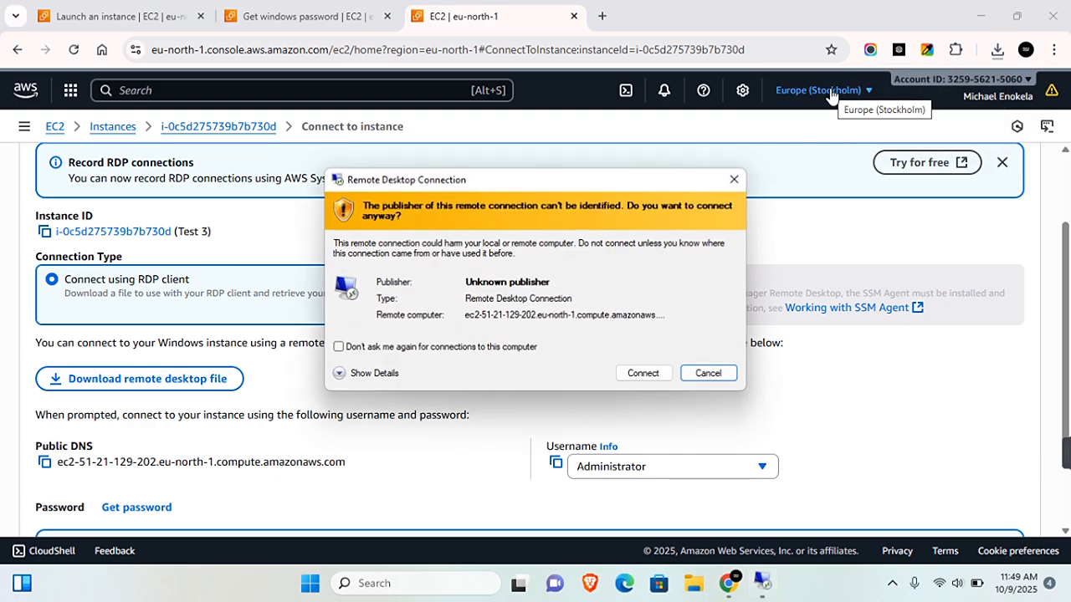
click(629, 373)
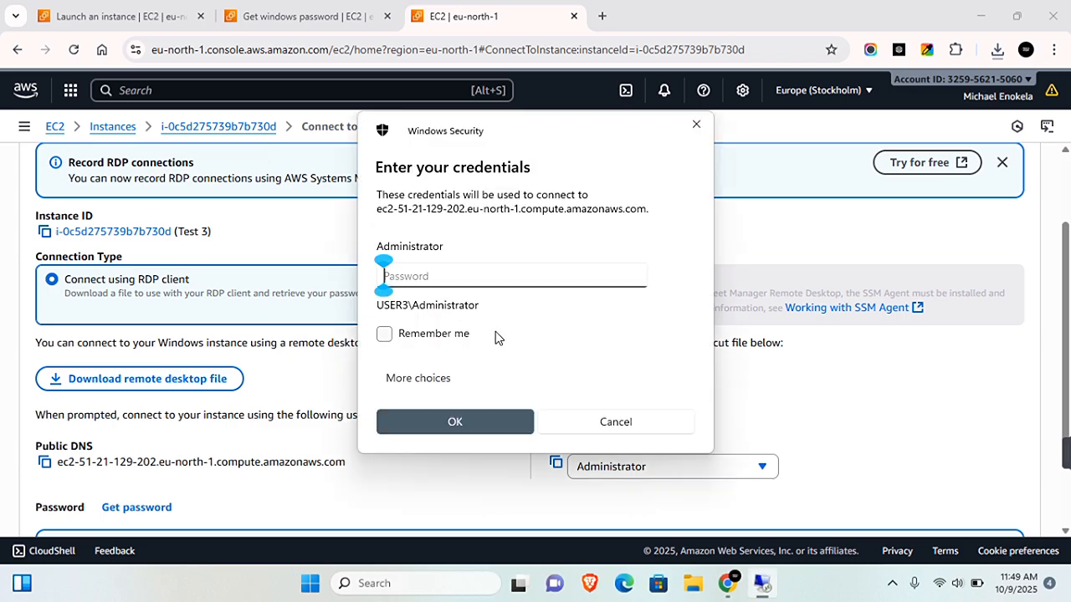
Log in as Administrator by pasting the decrypted Windows password into the password field, accepting the remote computer's unverified certificate
click(346, 13)
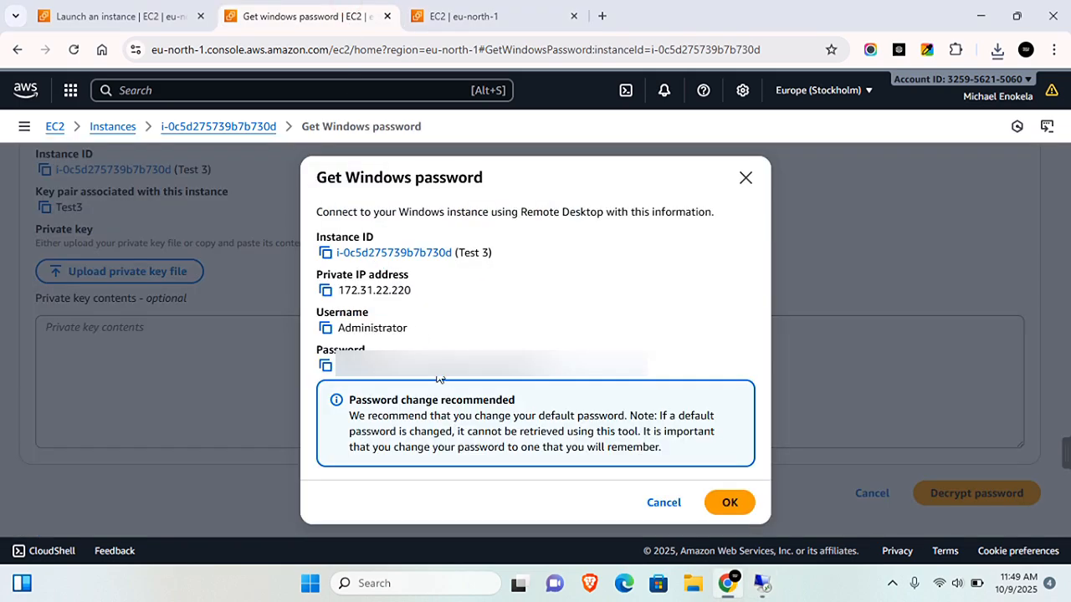
click(325, 365)
key(alt+Tab)
key(ctrl+v)
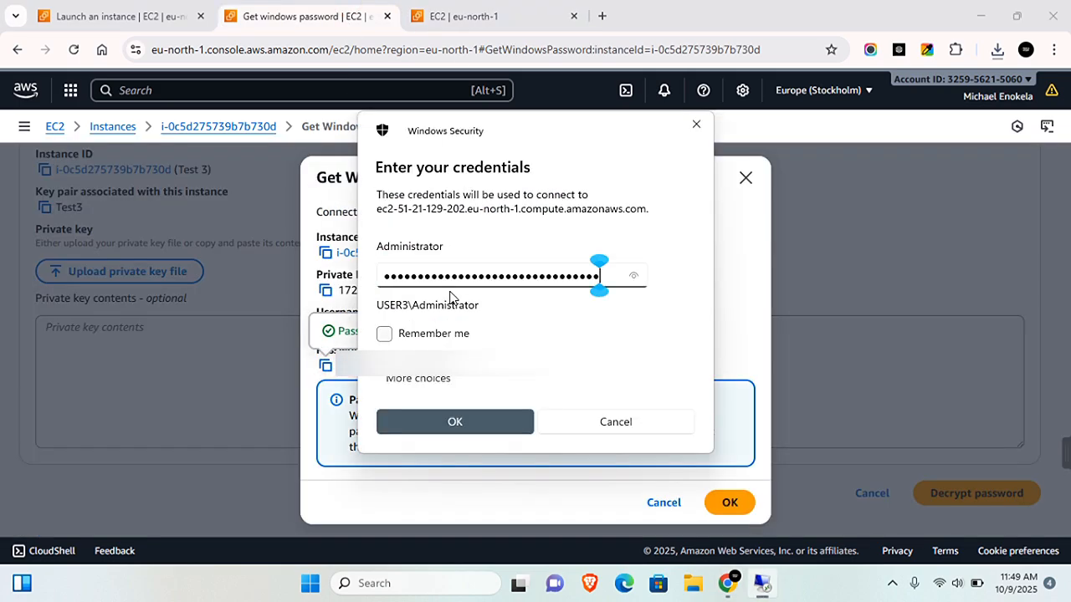
click(416, 414)
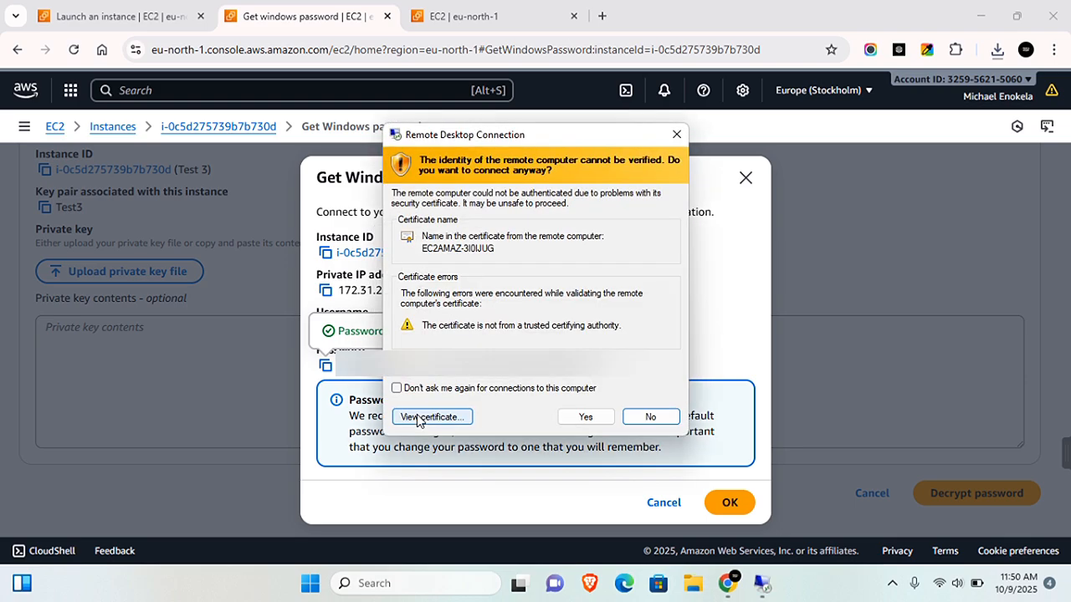
click(981, 16)
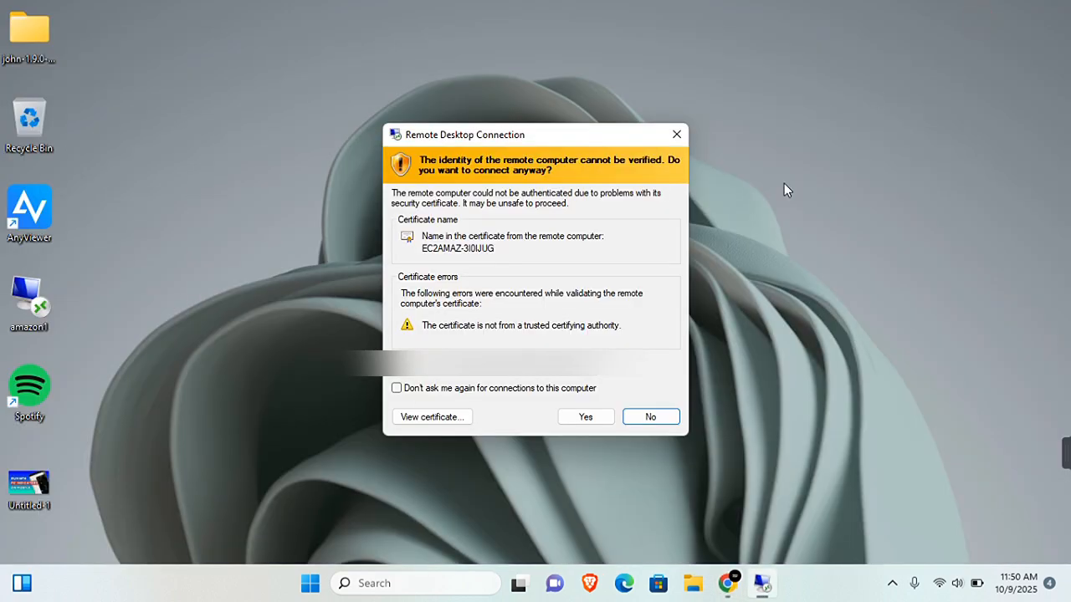
click(570, 423)
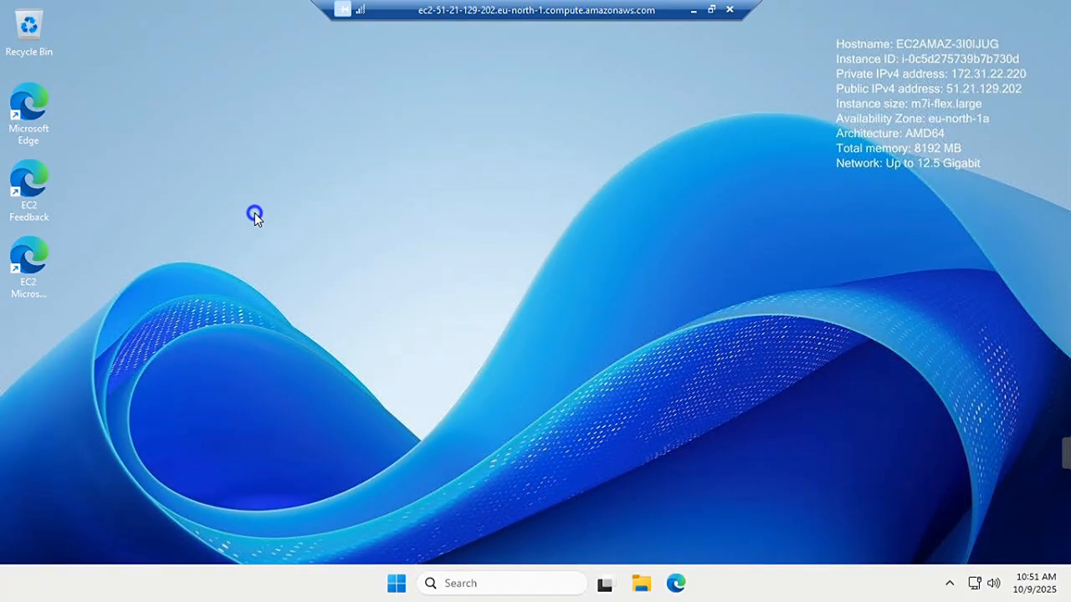
Refresh the desktop of the connected remote Windows server
right_click(255, 212)
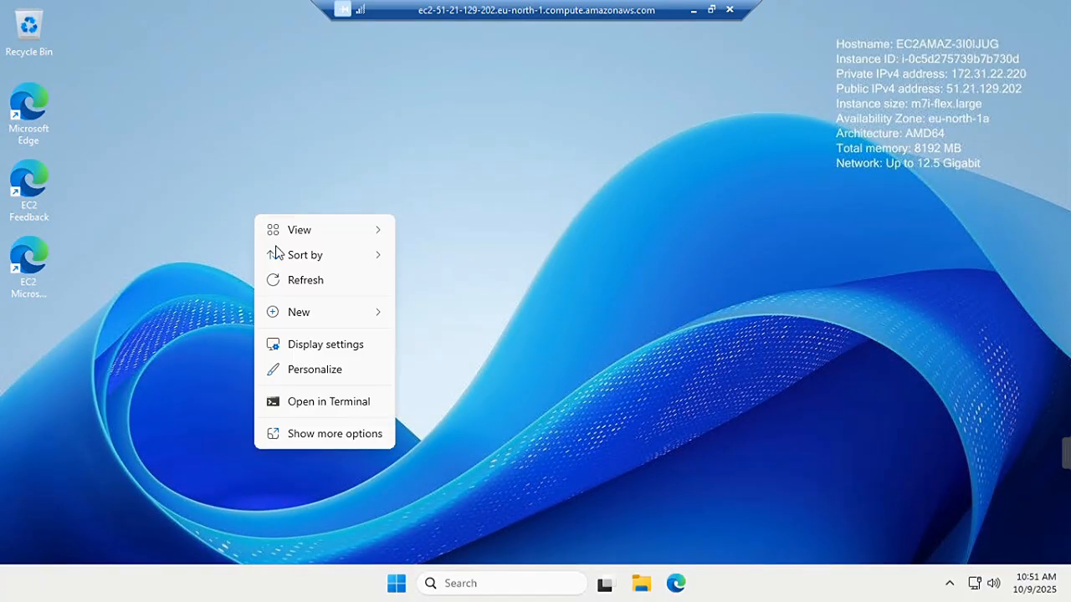
click(312, 278)
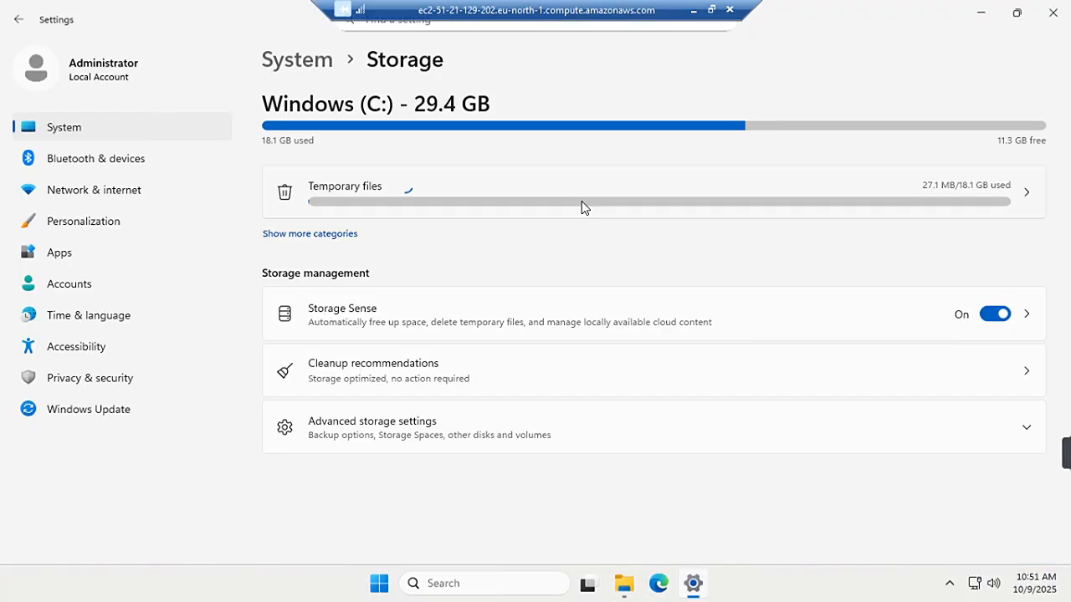
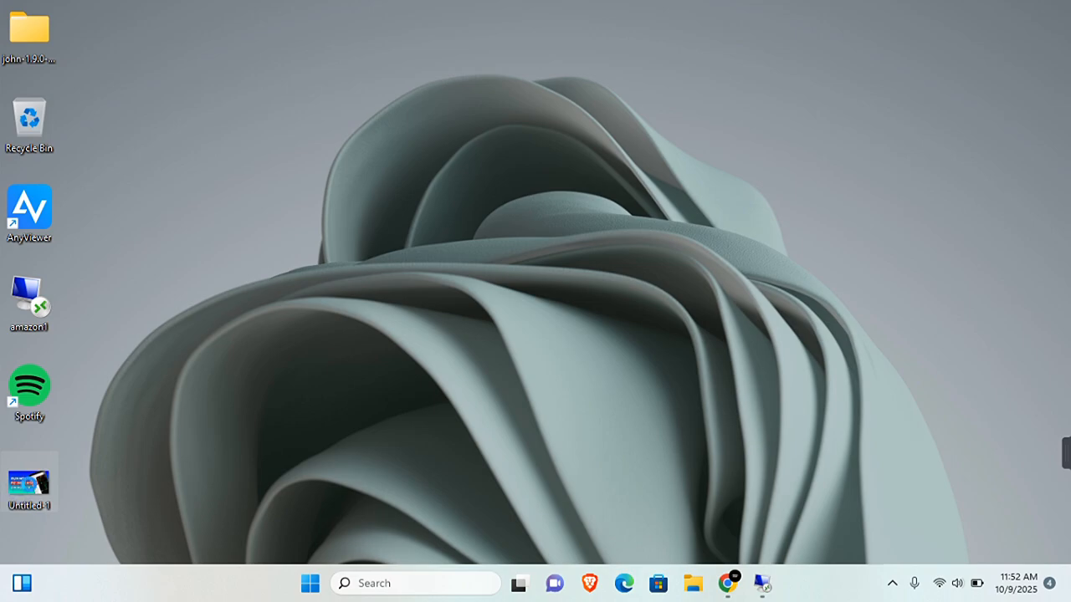
Copy the Untitled-1 image from the local desktop and paste it onto the remote server's desktop
right_click(29, 485)
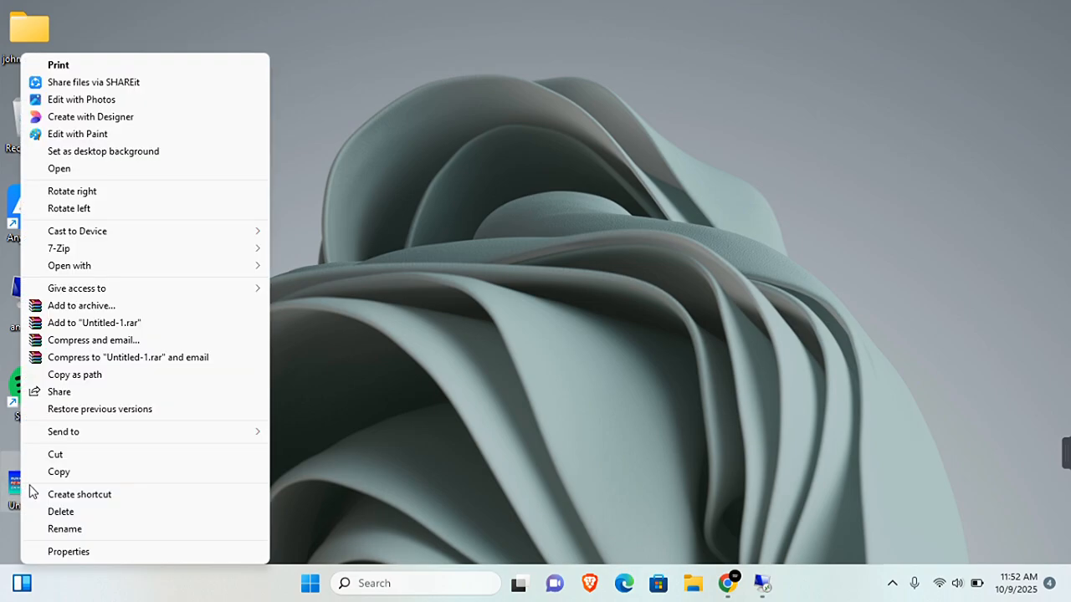
click(84, 471)
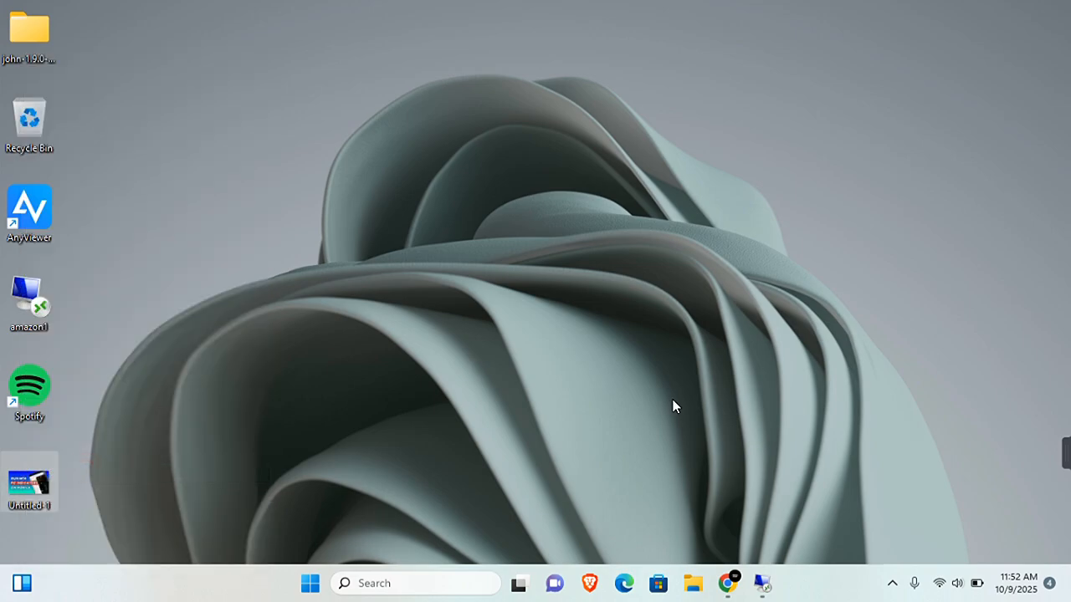
click(761, 583)
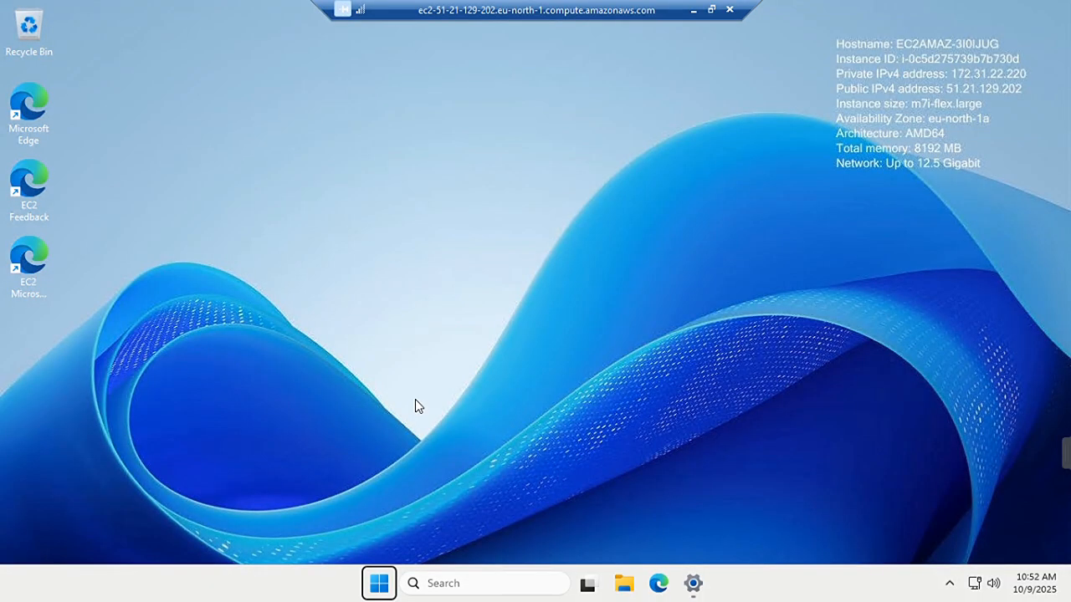
right_click(88, 388)
click(114, 415)
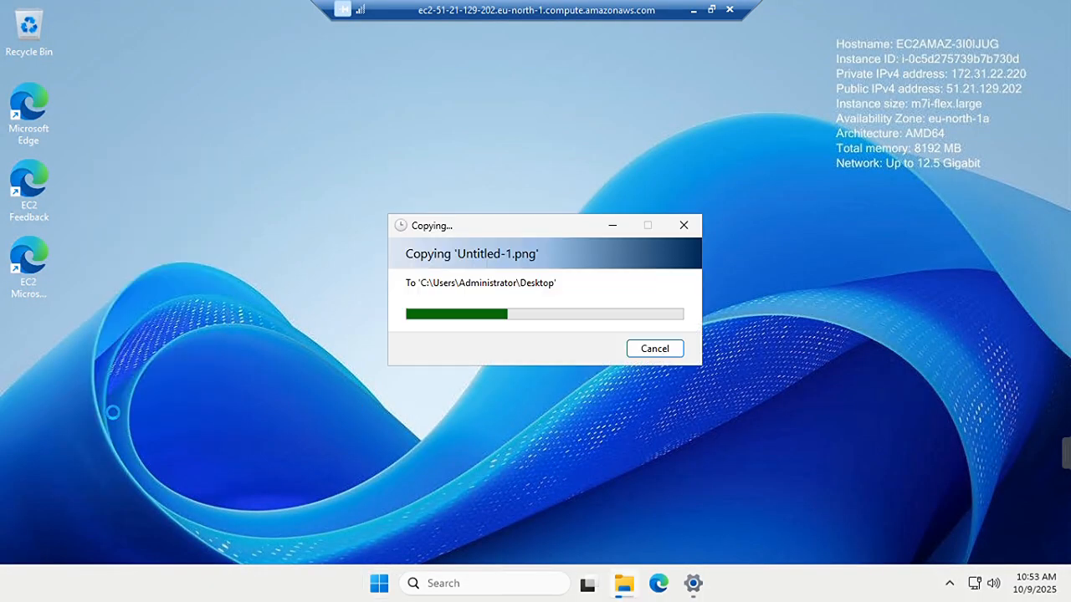